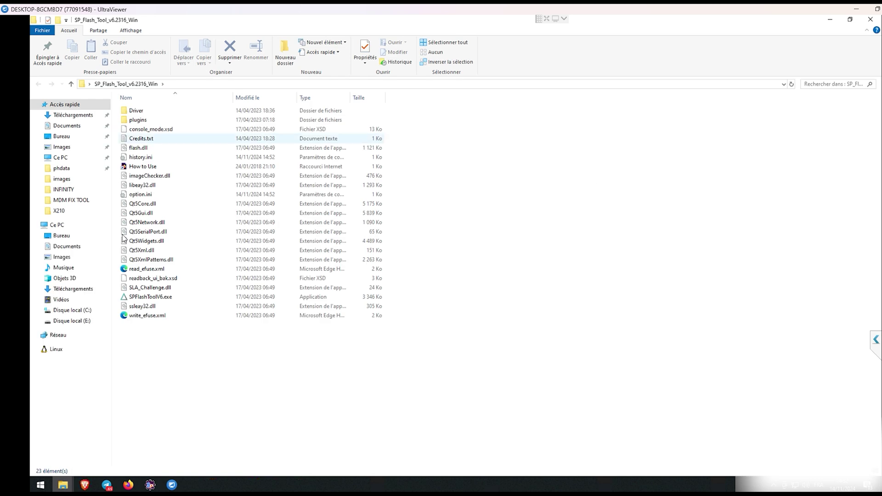
# Launch SPFlashToolV6.exe from the SP_Flash_Tool_v6.2316_Win folder and maximize its window.
pyautogui.doubleClick(308, 293)
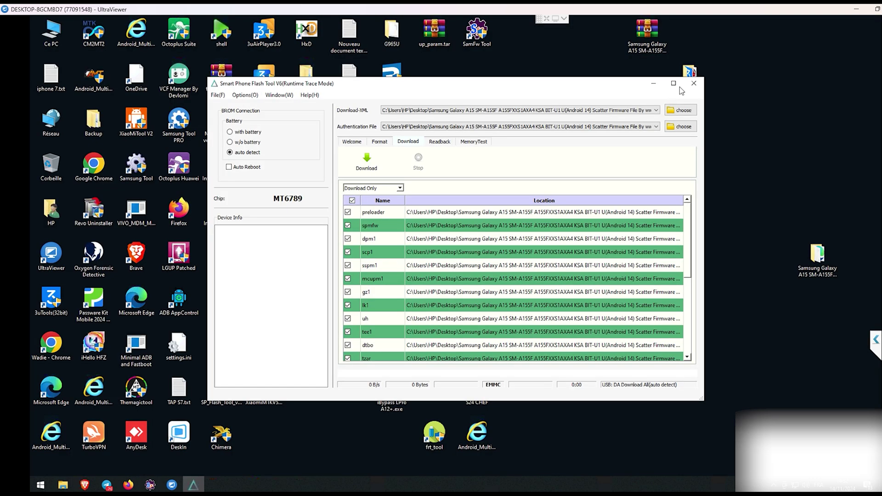
pyautogui.click(680, 86)
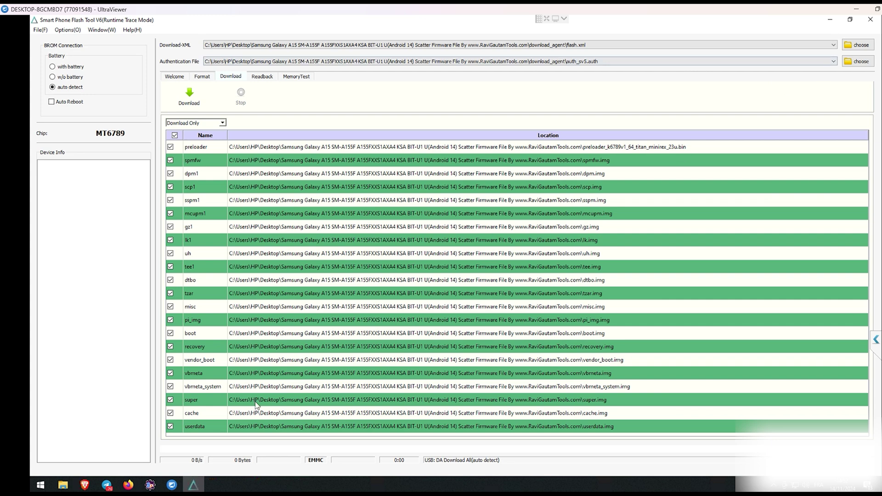
# Open the Windows Device Manager and make its window narrower.
pyautogui.rightClick(41, 484)
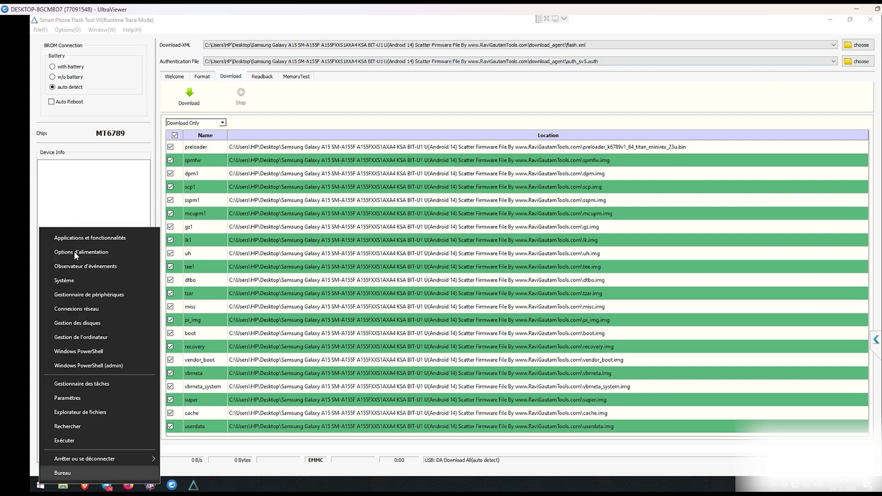
pyautogui.click(82, 296)
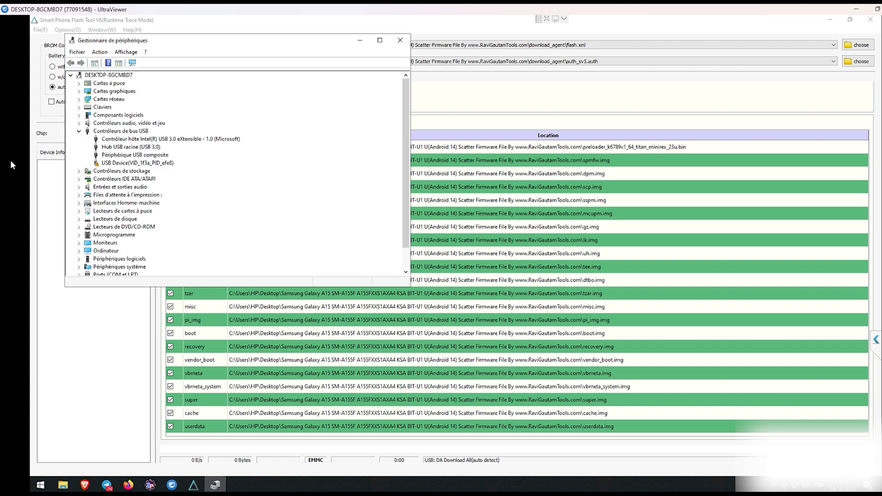
pyautogui.moveTo(413, 130); pyautogui.dragTo(198, 131)
# Load flash.xml as the Download-XML and auth_sv5.auth as the authentication file from the download_agent folder.
pyautogui.click(858, 46)
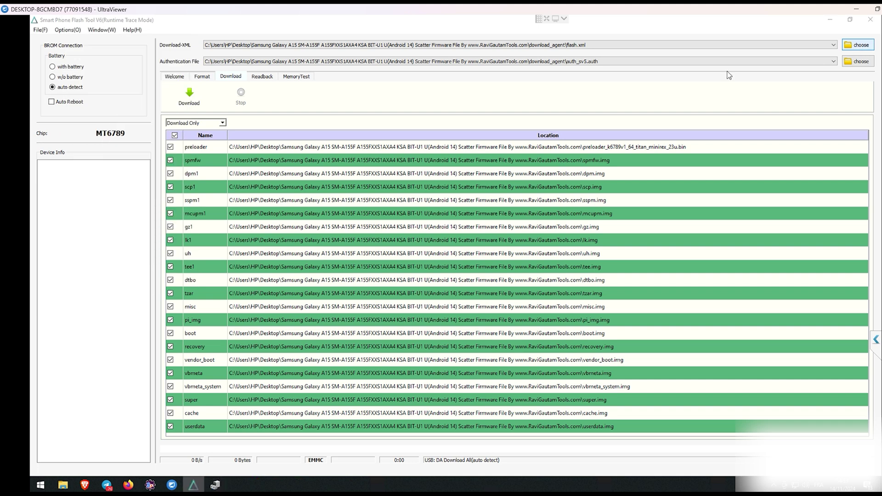
pyautogui.click(136, 89)
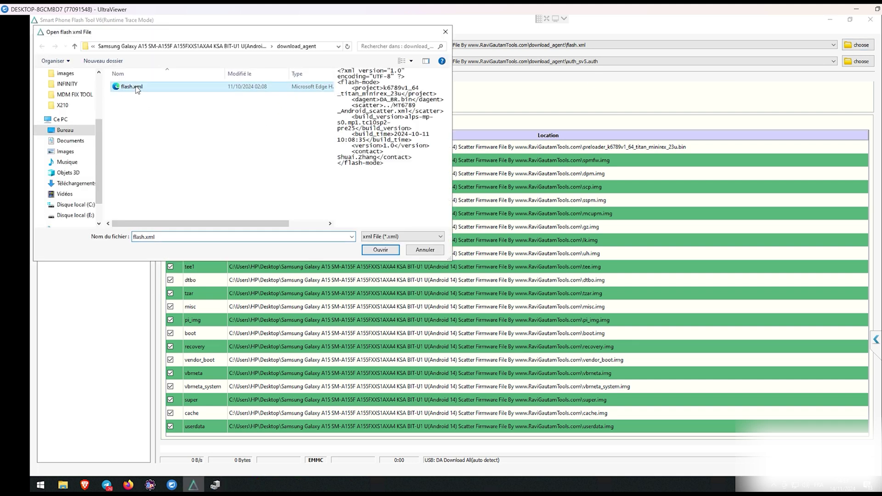
pyautogui.click(393, 250)
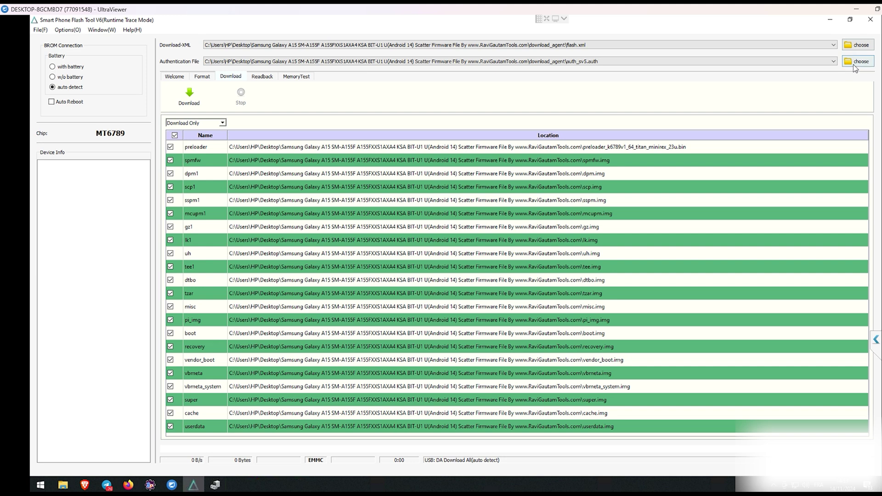
pyautogui.click(854, 64)
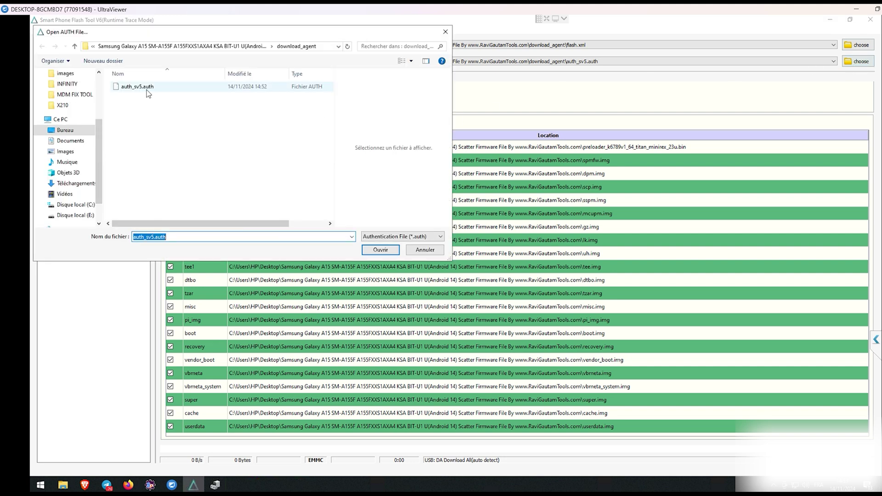
pyautogui.doubleClick(147, 89)
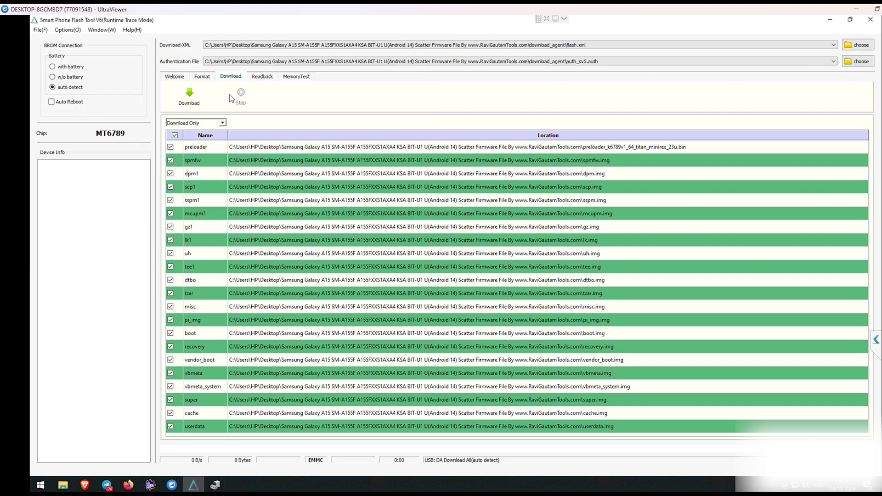
# Exclude the preloader partition and start the Download Only flash of the remaining partitions.
pyautogui.click(170, 147)
pyautogui.click(190, 96)
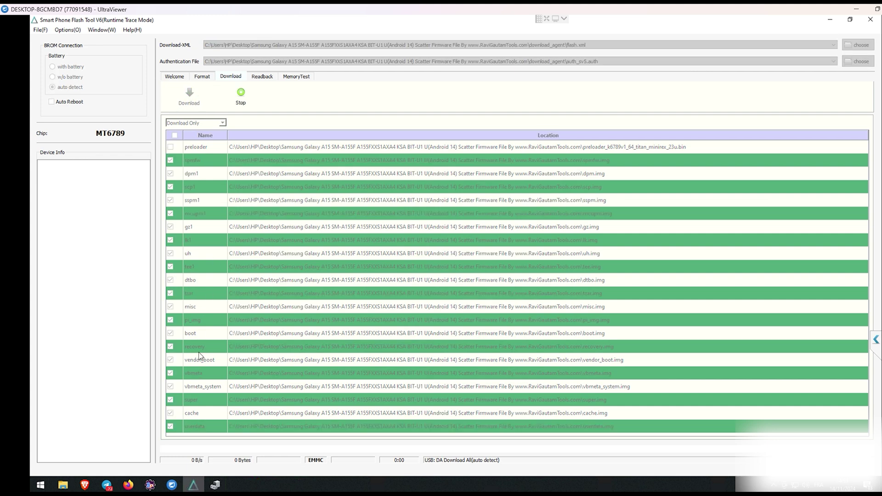
# Place Device Manager beside the partition list, stretch it to full screen height, and dismiss the flash tool's error message.
pyautogui.click(216, 485)
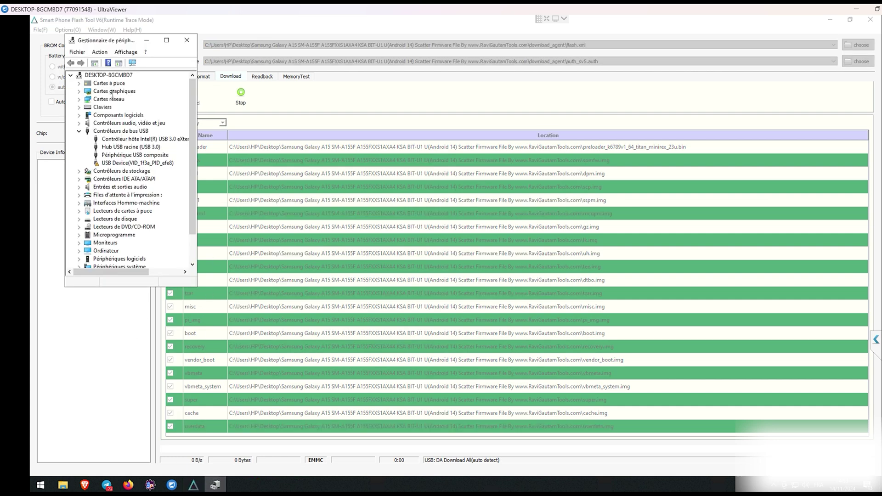
pyautogui.moveTo(118, 45); pyautogui.dragTo(82, 52)
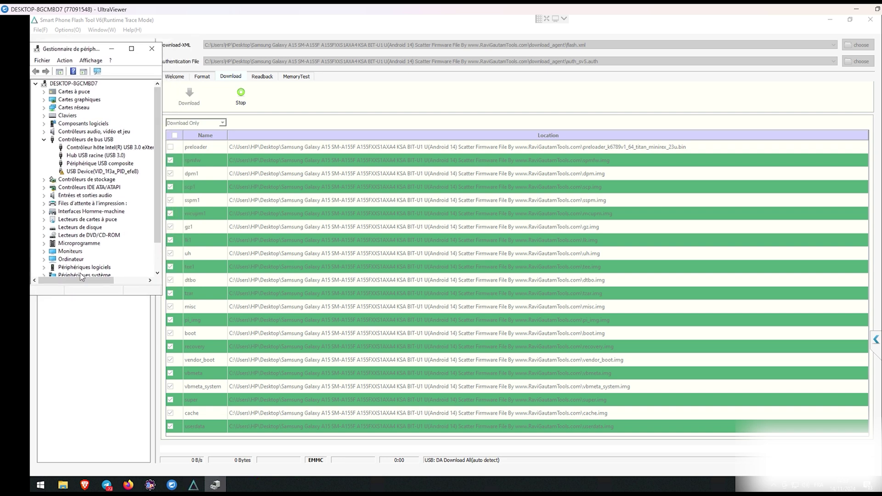
pyautogui.doubleClick(74, 297)
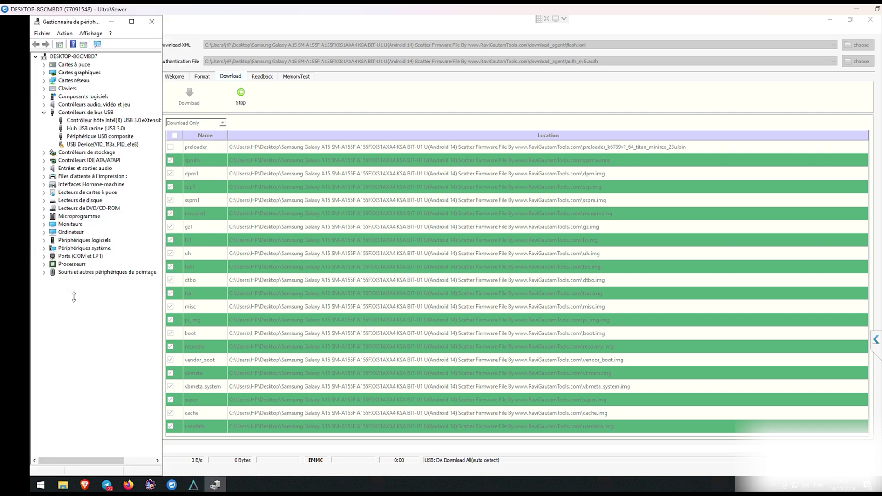
pyautogui.click(41, 485)
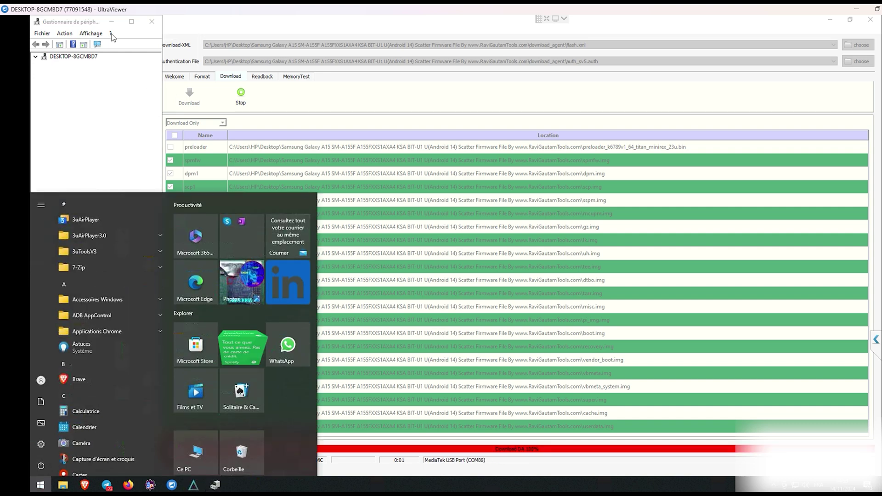
pyautogui.click(83, 24)
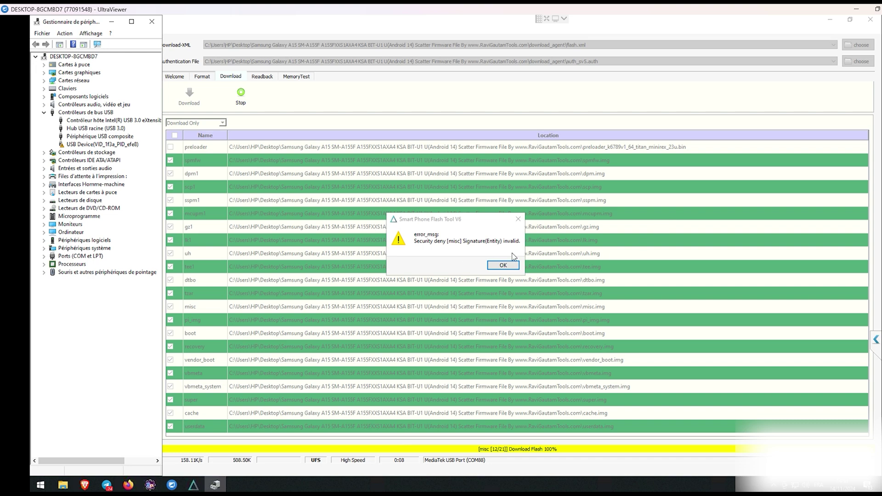
pyautogui.click(505, 268)
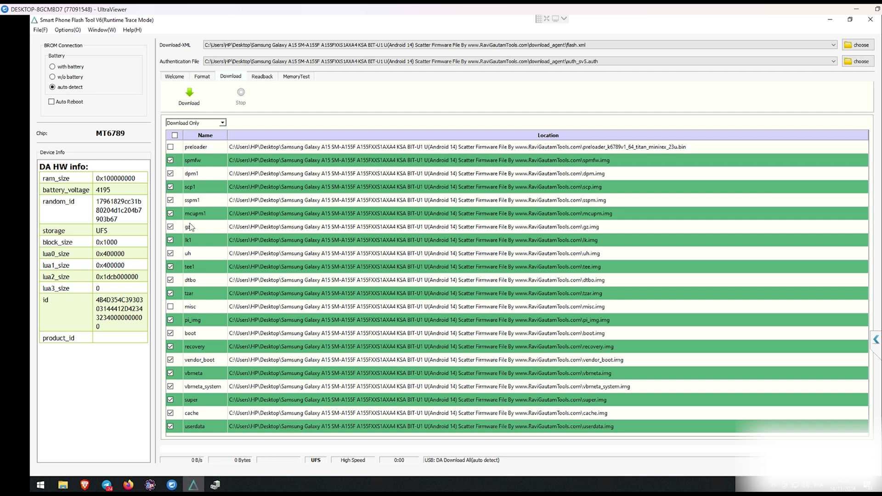
# Clear the partition selection and select only pi_img, boot, recovery, vendor_boot, vbmeta, vbmeta_system, super, cache and userdata.
pyautogui.click(175, 136)
pyautogui.click(175, 135)
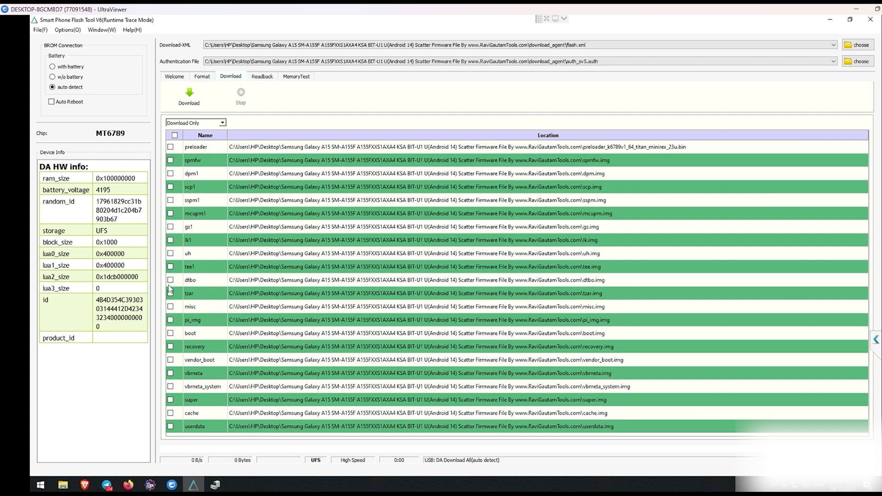
pyautogui.click(170, 320)
pyautogui.click(171, 334)
pyautogui.click(171, 347)
pyautogui.click(170, 361)
pyautogui.click(170, 374)
pyautogui.click(171, 387)
pyautogui.click(170, 400)
pyautogui.click(171, 413)
pyautogui.click(171, 427)
# Expand Ports (COM et LPT) in Device Manager and start the download of the selected partitions.
pyautogui.click(214, 487)
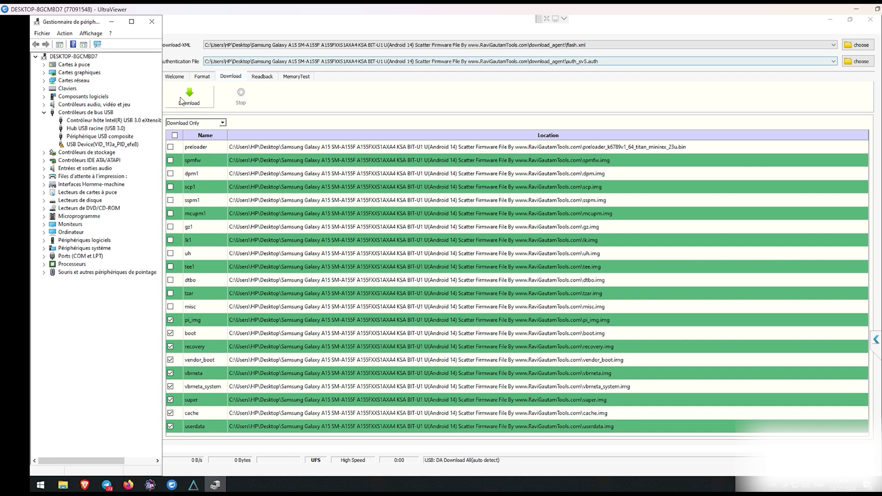
pyautogui.click(45, 256)
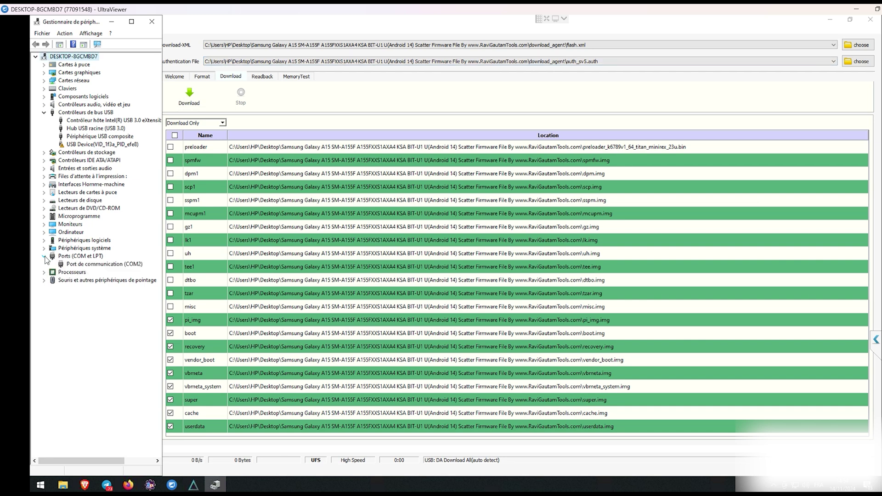
pyautogui.click(196, 92)
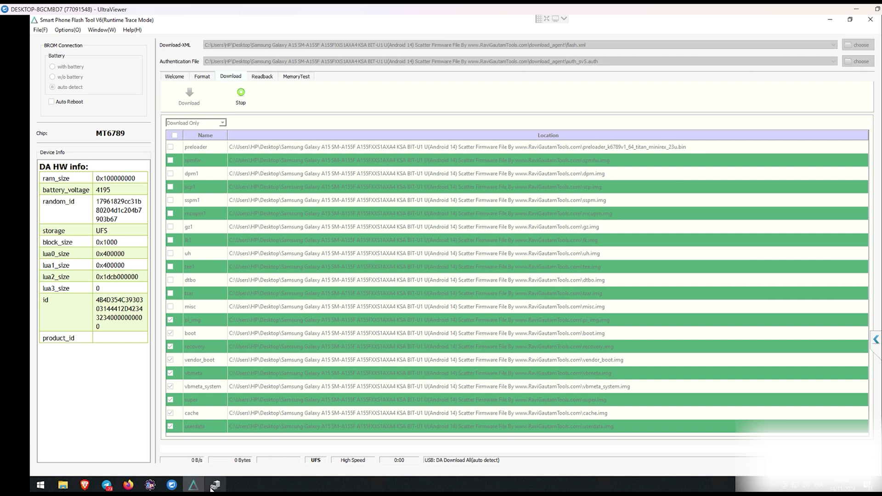
# Show Device Manager during the download to watch the ports, and hide all pop-up notifications.
pyautogui.click(213, 487)
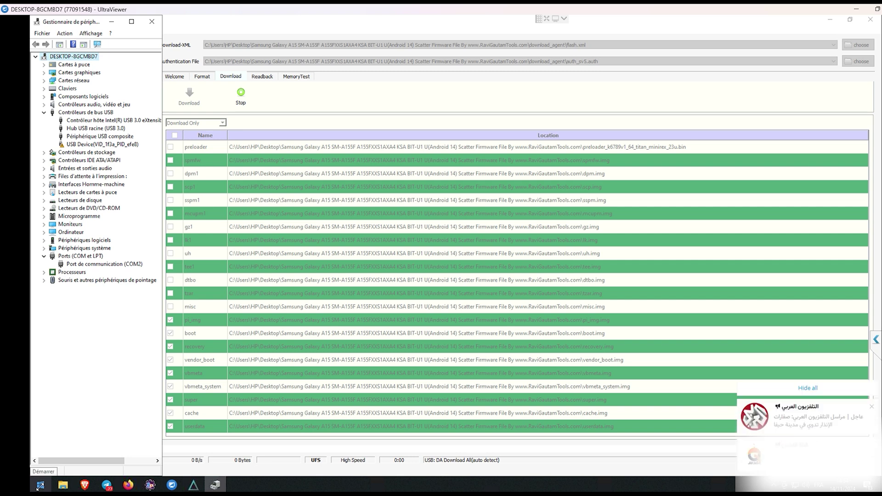
pyautogui.click(803, 390)
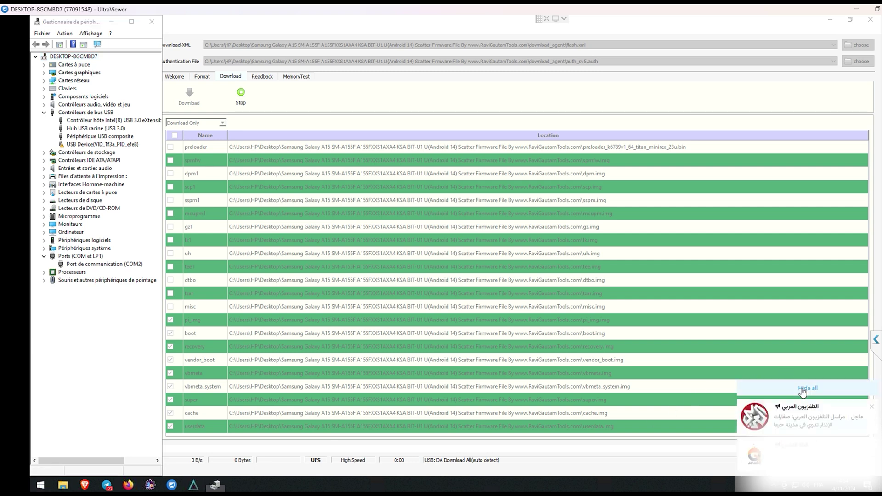
pyautogui.click(40, 488)
pyautogui.click(388, 442)
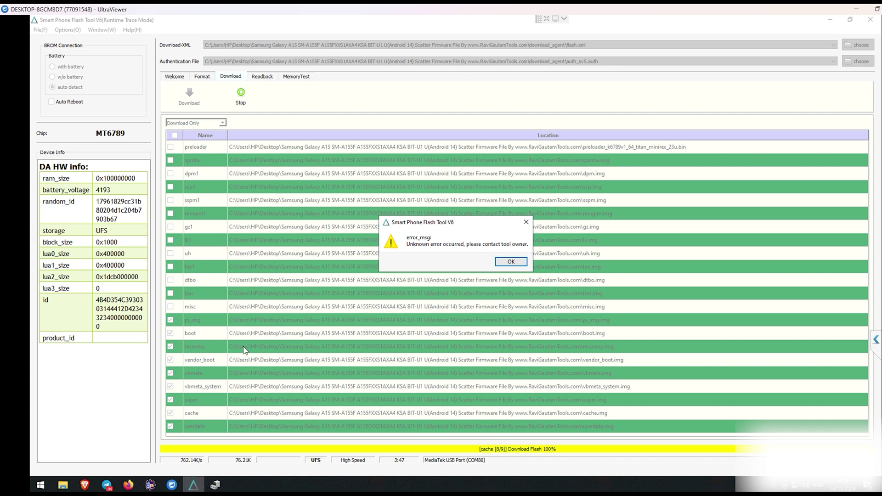
# Check the COM ports in Device Manager and close the flash tool's error message.
pyautogui.click(217, 483)
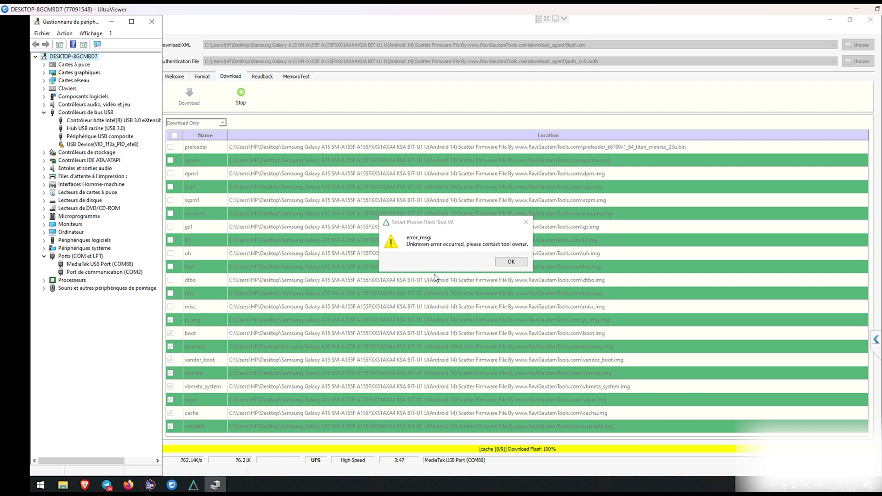
pyautogui.click(513, 261)
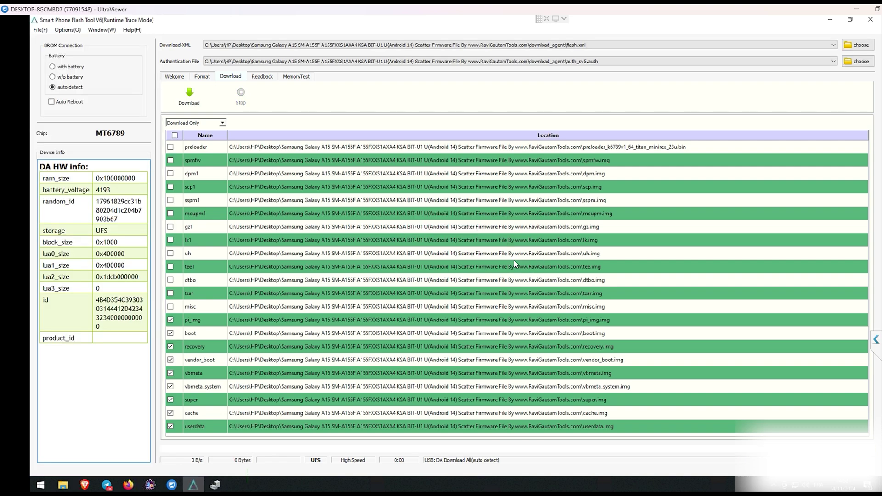
pyautogui.click(216, 486)
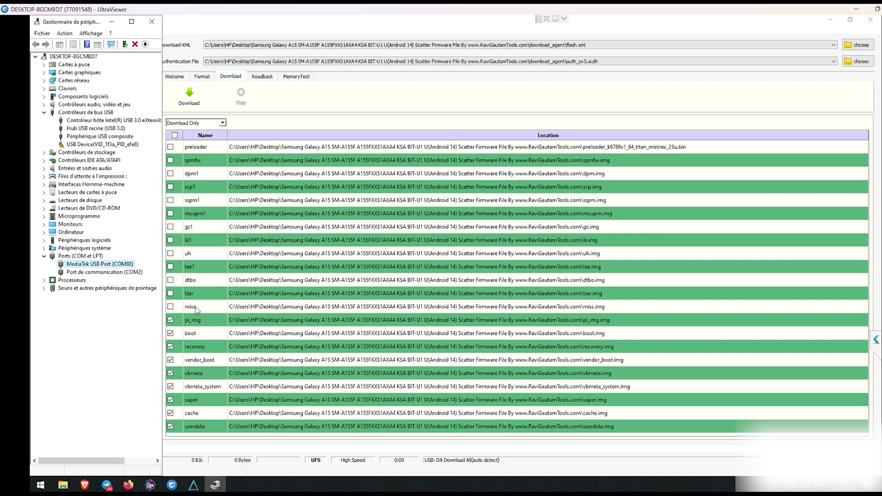
# Exclude the super partition from the download and bring Device Manager back into view.
pyautogui.click(170, 400)
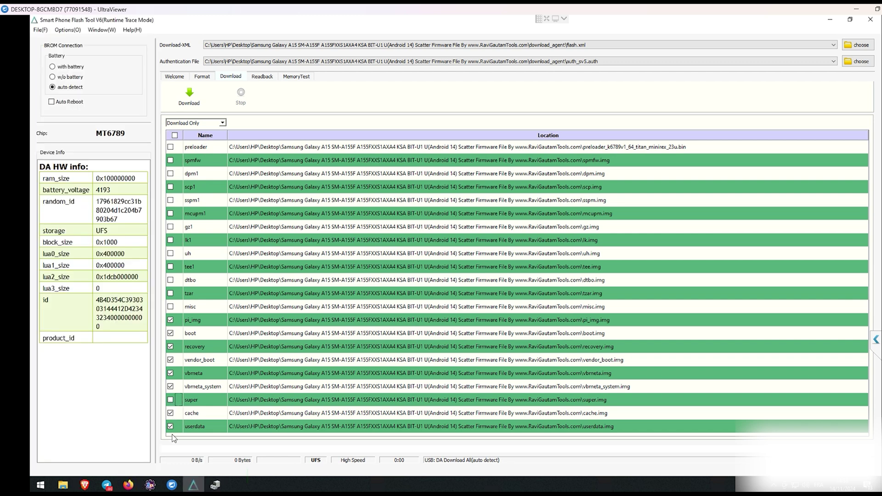
pyautogui.click(209, 483)
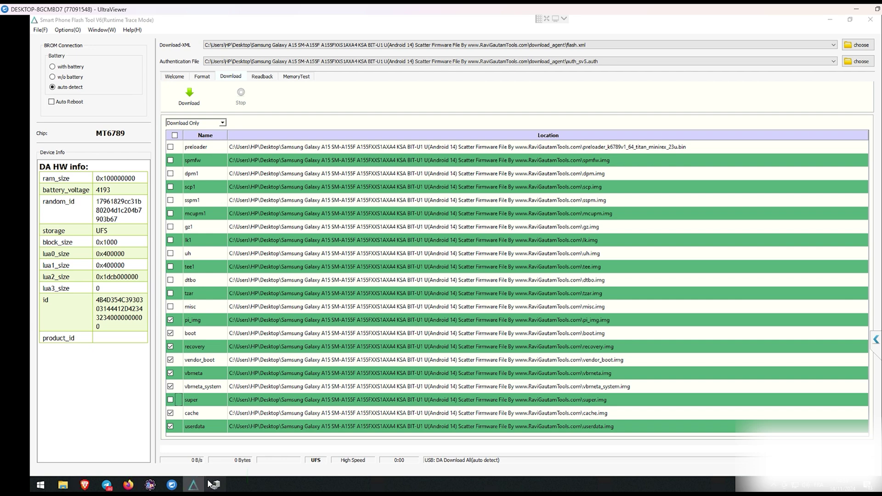
# Open Notepad, write the note "Remove cable", select the text and enlarge the view to 260%.
pyautogui.click(43, 485)
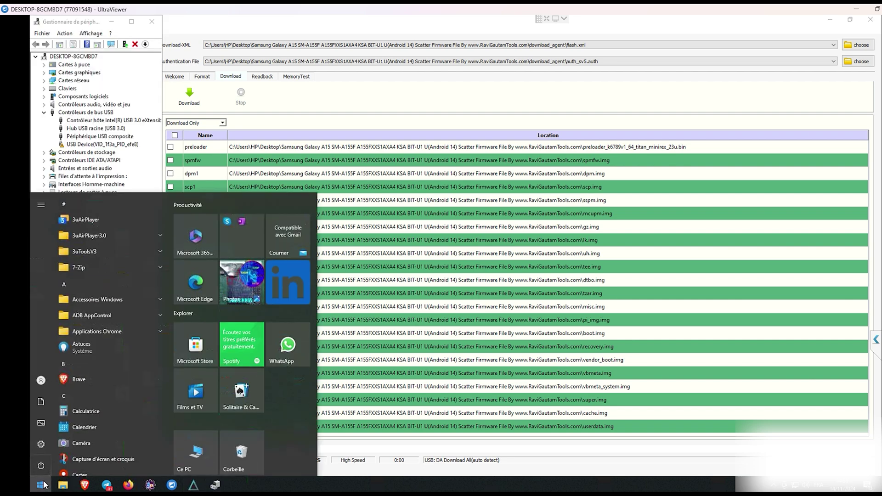
pyautogui.write('note')
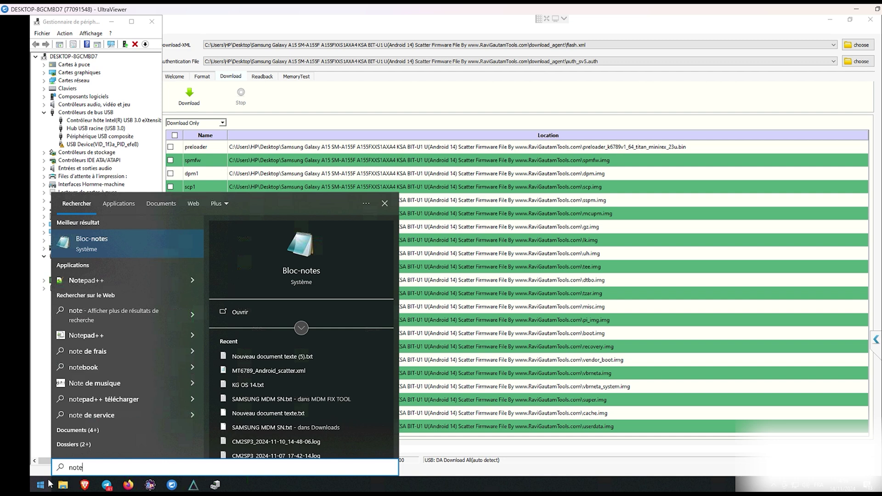
pyautogui.press('Return')
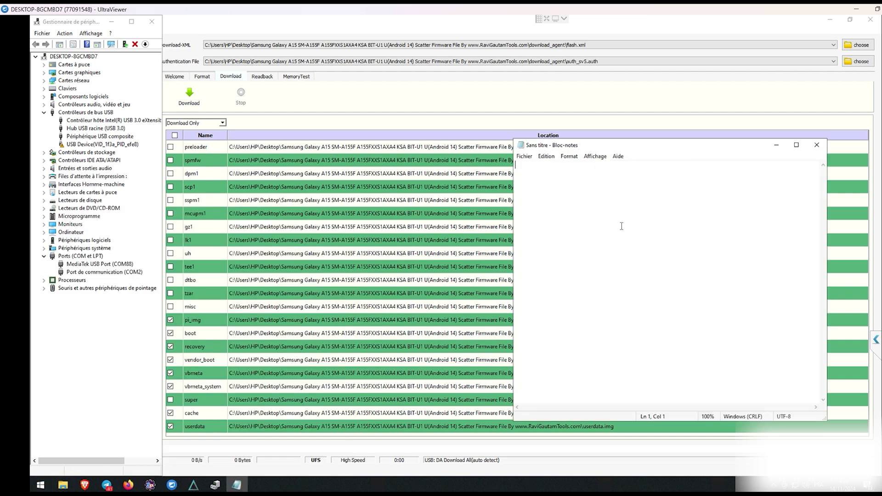
pyautogui.write('Remove cable')
pyautogui.hotkey('ctrl', 'a')
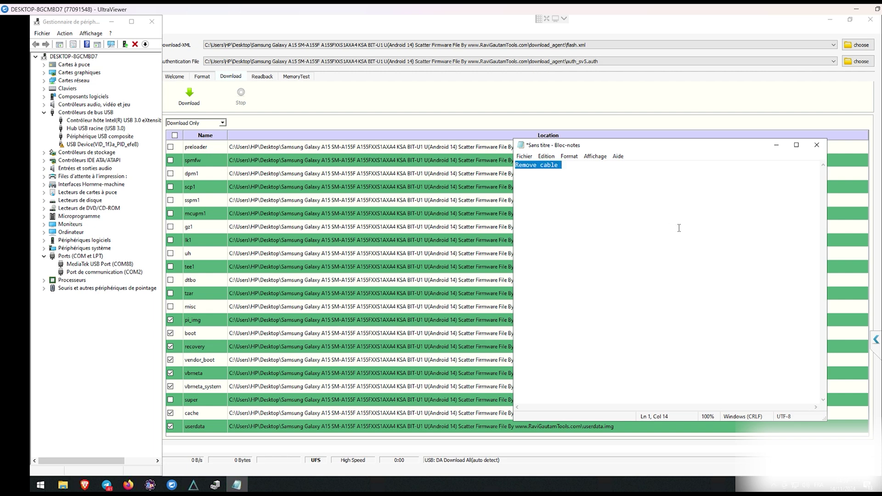
pyautogui.scroll(16, 679, 228)
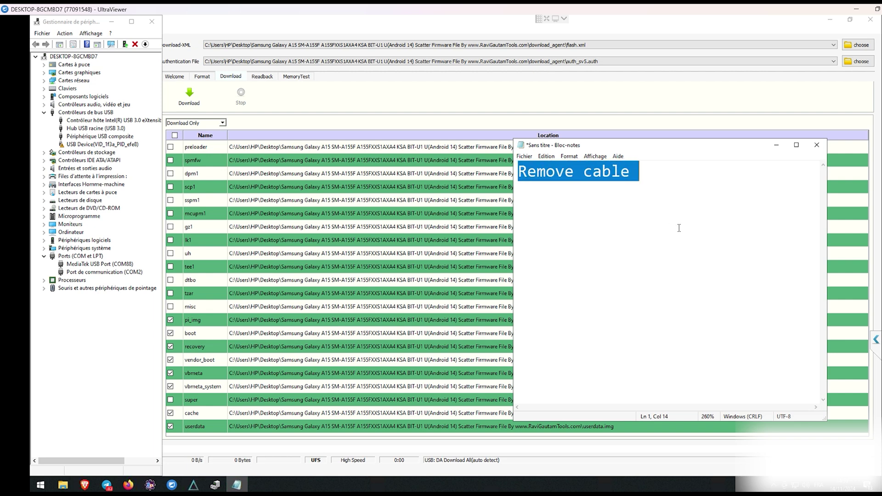
# Start the download of the selected partitions without super, and bring the Notepad note back to the front.
pyautogui.click(193, 109)
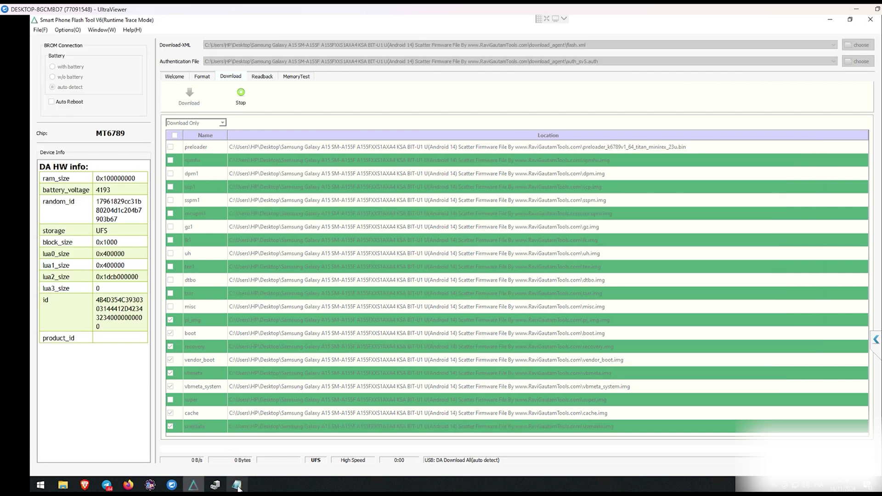
pyautogui.click(238, 485)
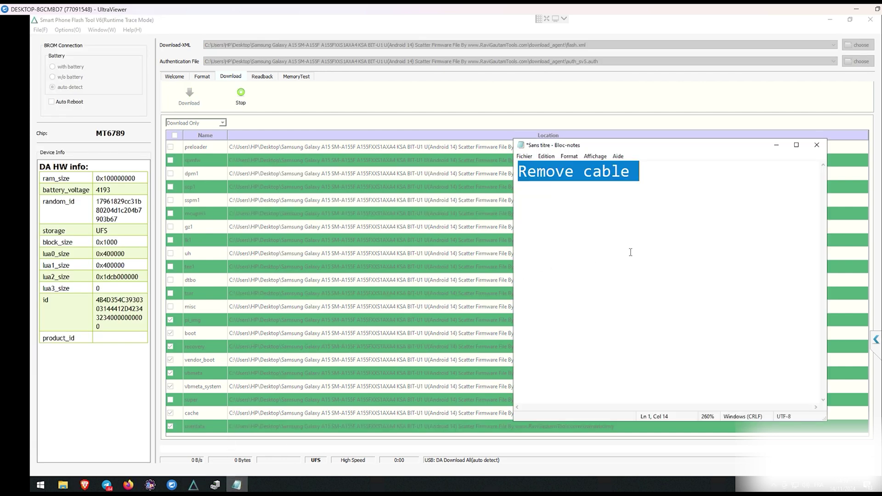
# Add the line "reconnect" to the note below "Remove cable", separated by a blank line.
pyautogui.click(651, 224)
pyautogui.press('Return')
pyautogui.press('Return')
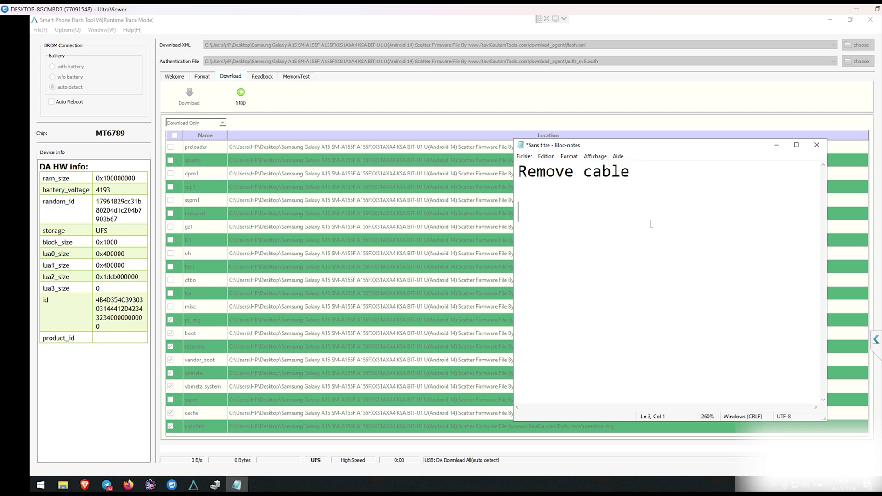
pyautogui.write('reconnect')
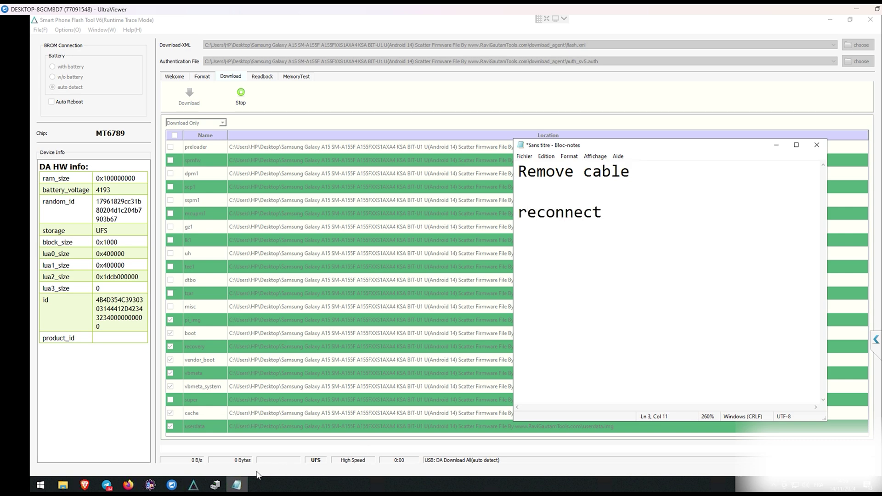
# Switch to Device Manager and open the available actions for the SAMSUNG Mobile USB CDC Composite Device.
pyautogui.click(214, 485)
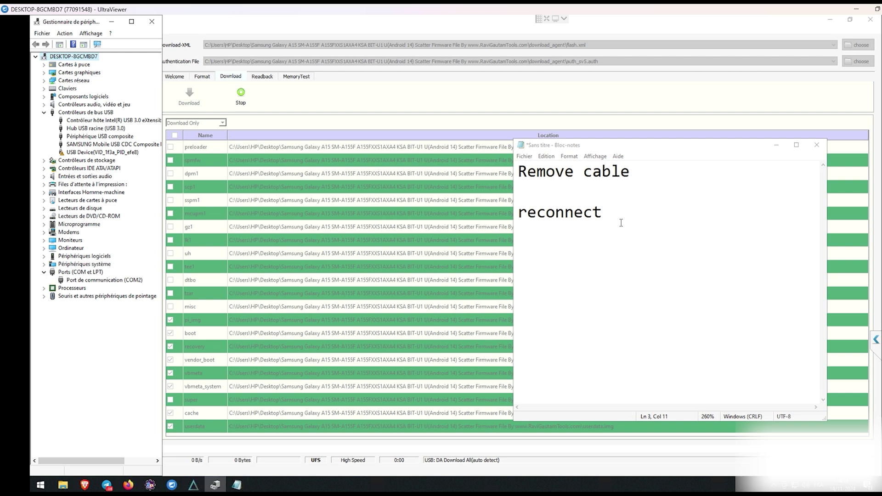
pyautogui.click(94, 145)
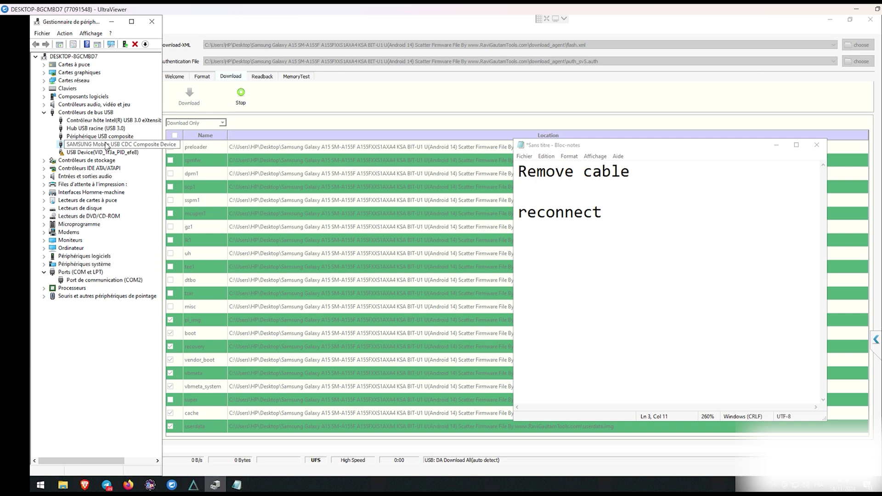
pyautogui.rightClick(106, 145)
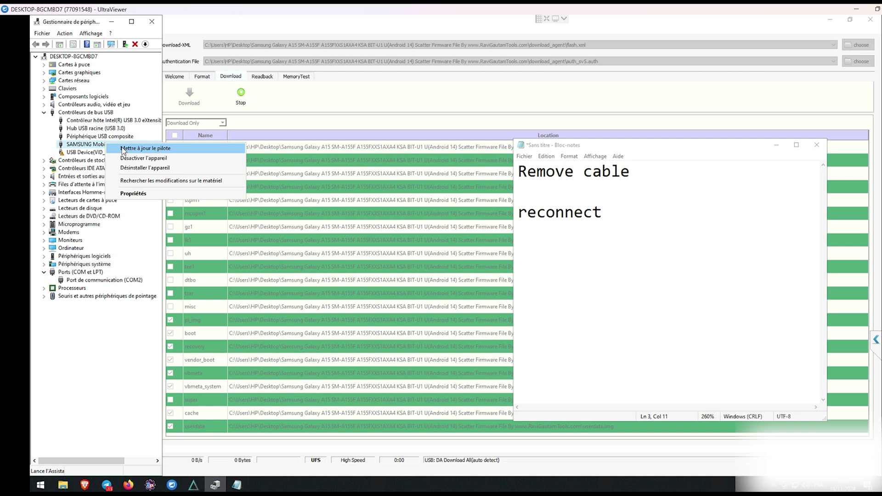
# Add the line "send download mode image" to the Notepad note directly below "reconnect".
pyautogui.click(669, 234)
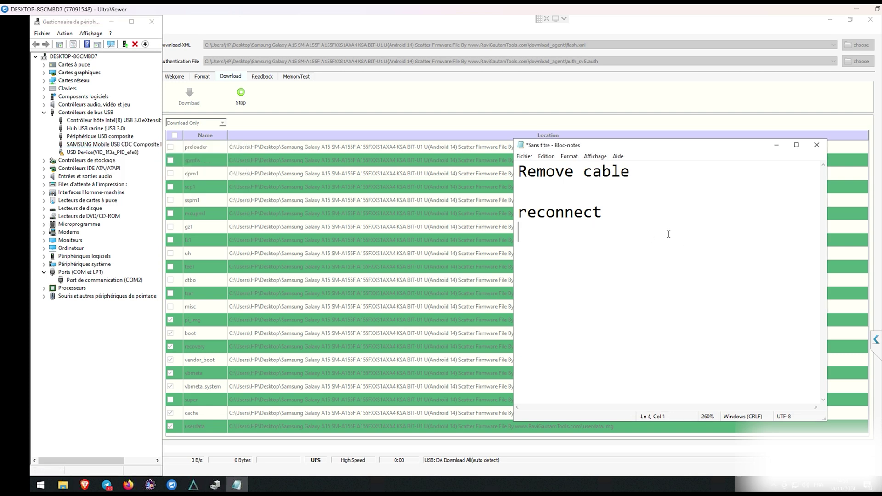
pyautogui.write('send down')
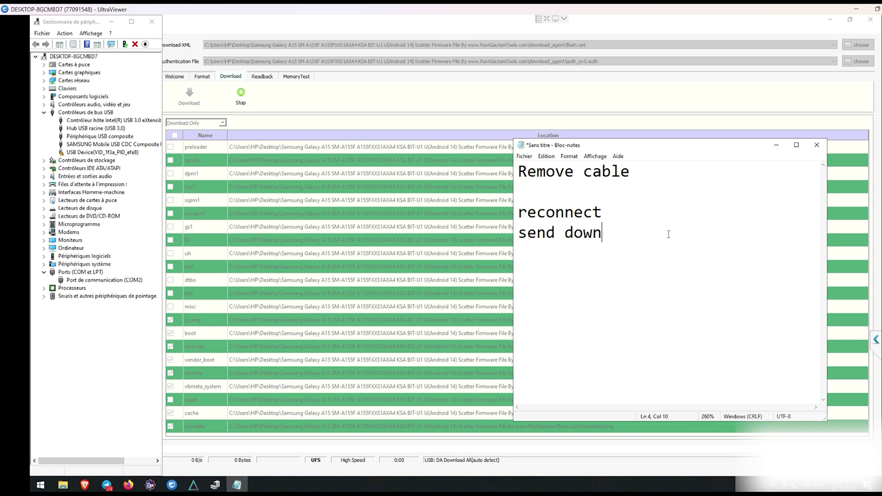
pyautogui.write('load mode i')
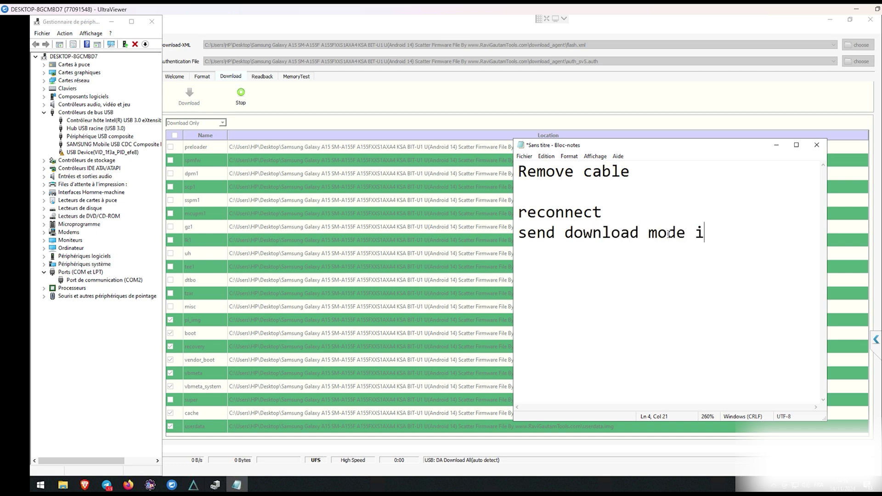
pyautogui.write('mage')
pyautogui.press('Return')
# Review the compatible drivers for the SAMSUNG Mobile USB CDC Composite Device and cancel the driver update.
pyautogui.rightClick(107, 145)
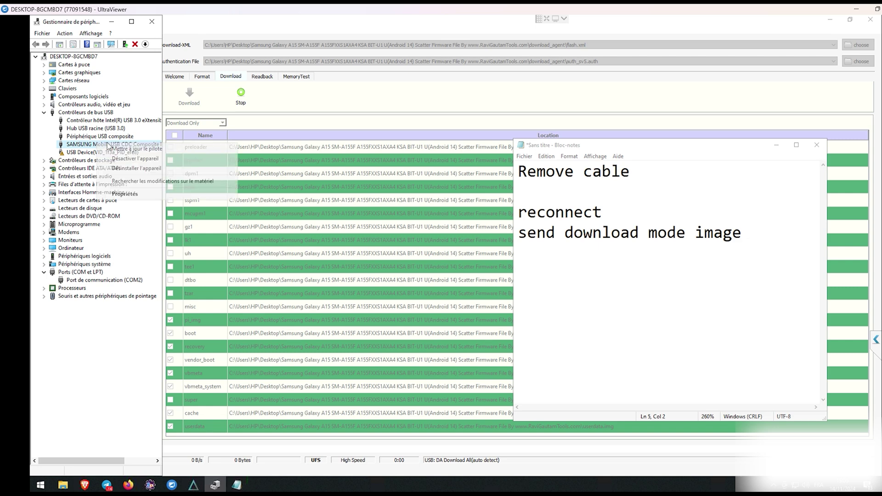
pyautogui.click(120, 148)
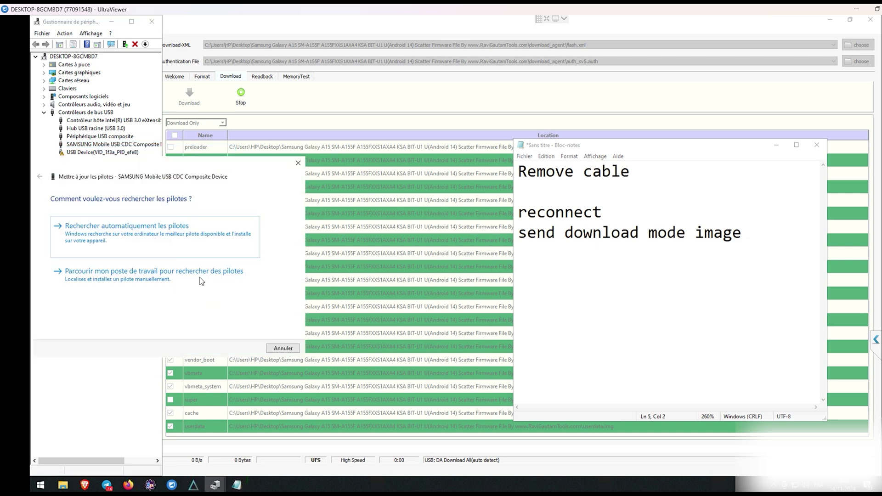
pyautogui.click(201, 281)
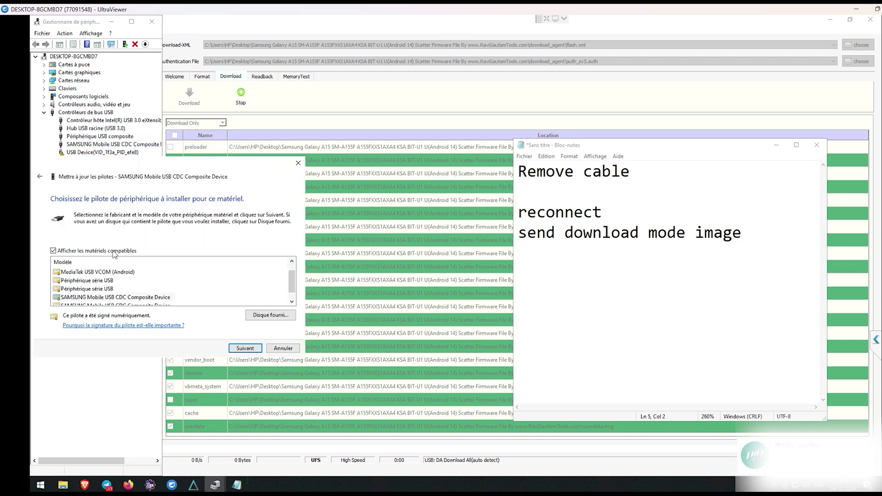
pyautogui.scroll(-1, 114, 289)
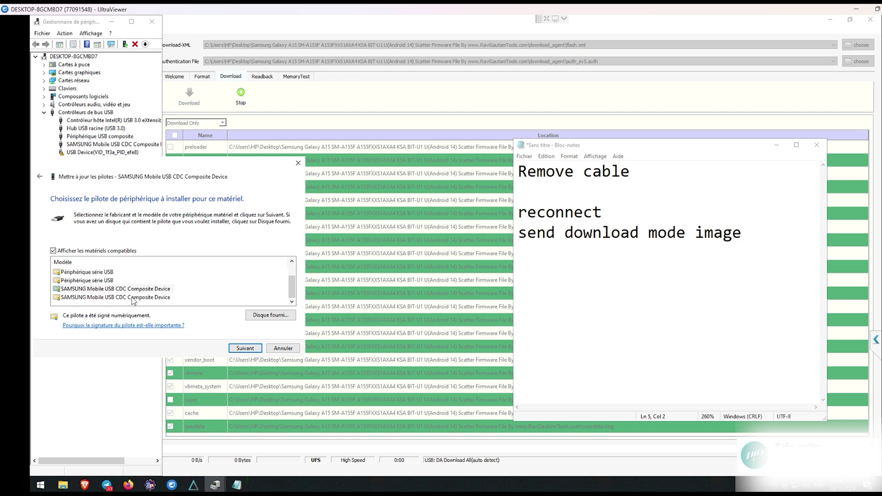
pyautogui.click(276, 348)
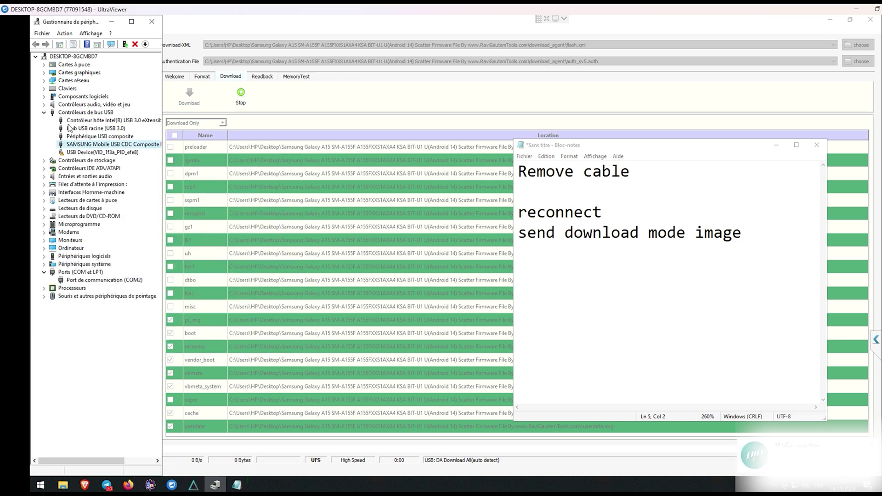
# Uninstall the SAMSUNG Mobile USB CDC Composite Device without deleting its driver and scan for hardware changes.
pyautogui.rightClick(90, 146)
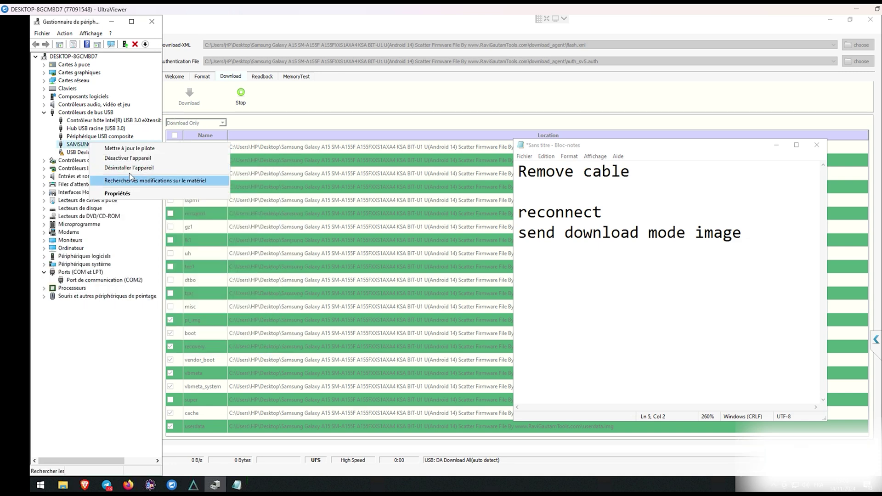
pyautogui.click(124, 168)
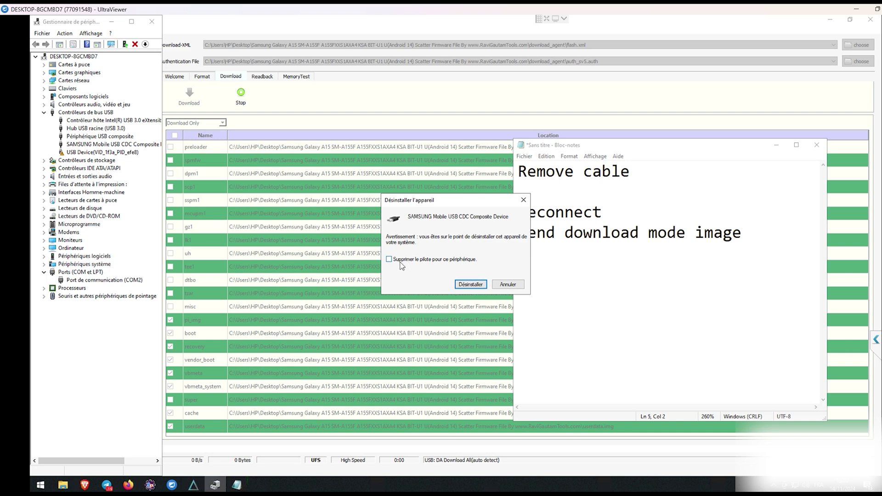
pyautogui.click(470, 285)
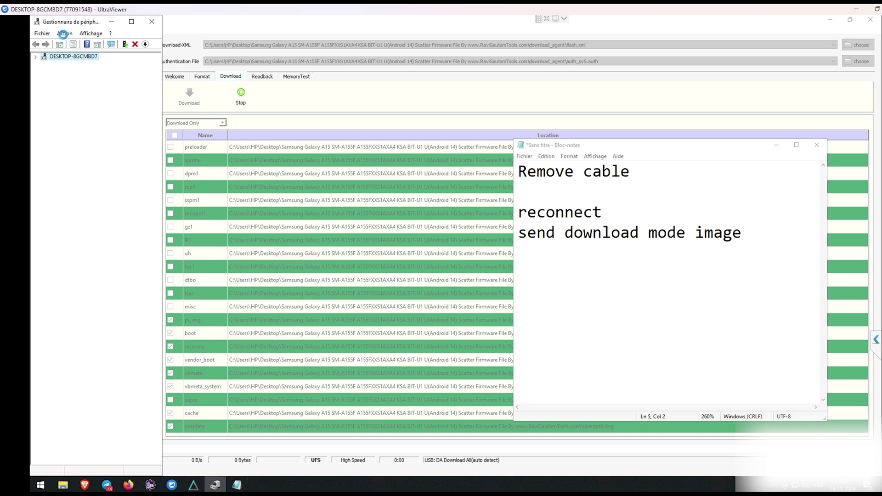
pyautogui.click(67, 37)
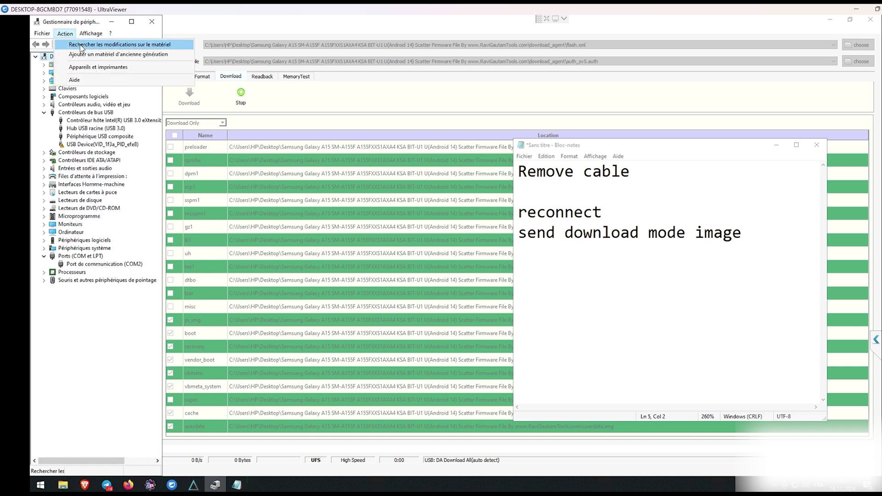
pyautogui.click(79, 46)
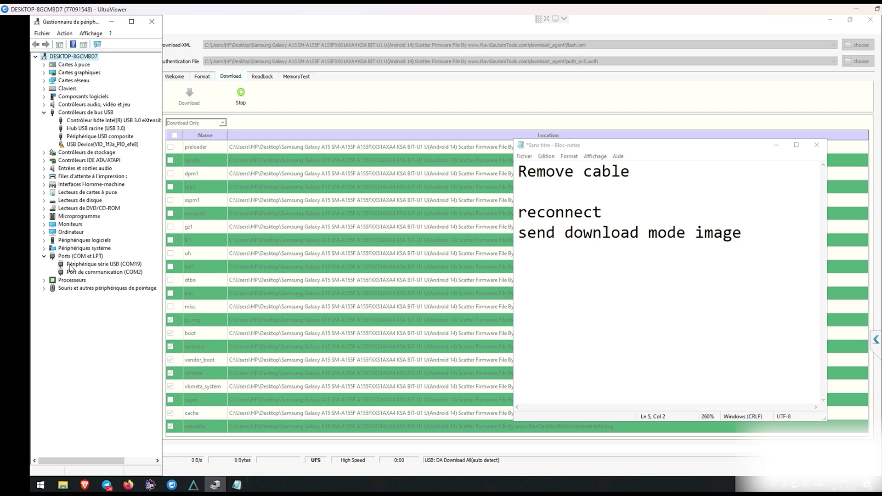
# Remove the note's trailing blank line and expand the Modems category in Device Manager.
pyautogui.hotkey('alt', 'Tab')
pyautogui.press('BackSpace')
pyautogui.press('BackSpace')
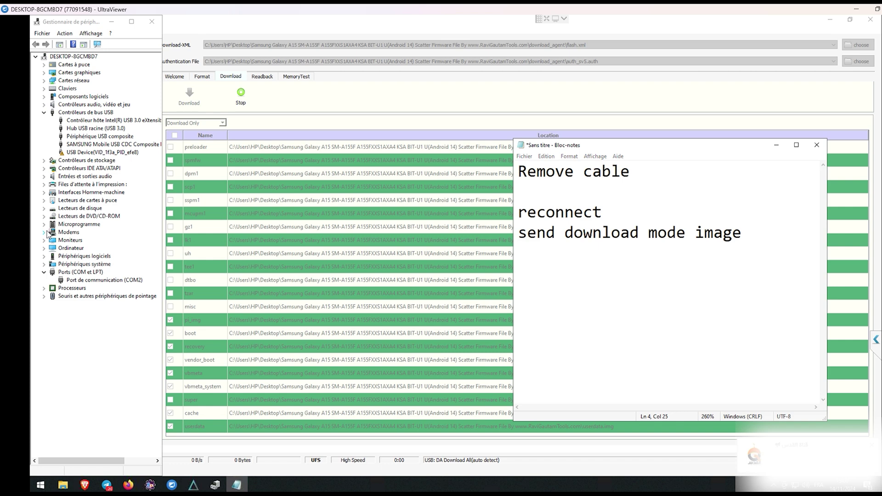
pyautogui.click(46, 233)
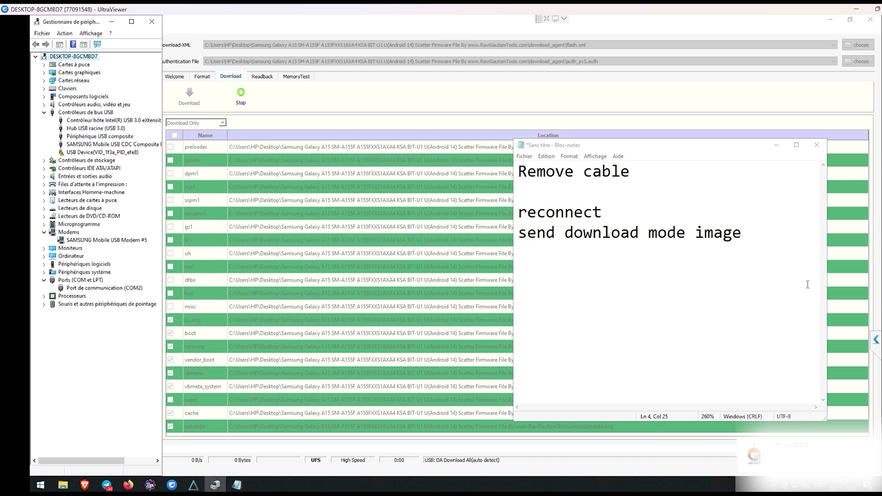
# Add the line "Done Now Flash ODin file" to the note, one blank line below the download mode request.
pyautogui.click(766, 242)
pyautogui.press('Return')
pyautogui.press('Return')
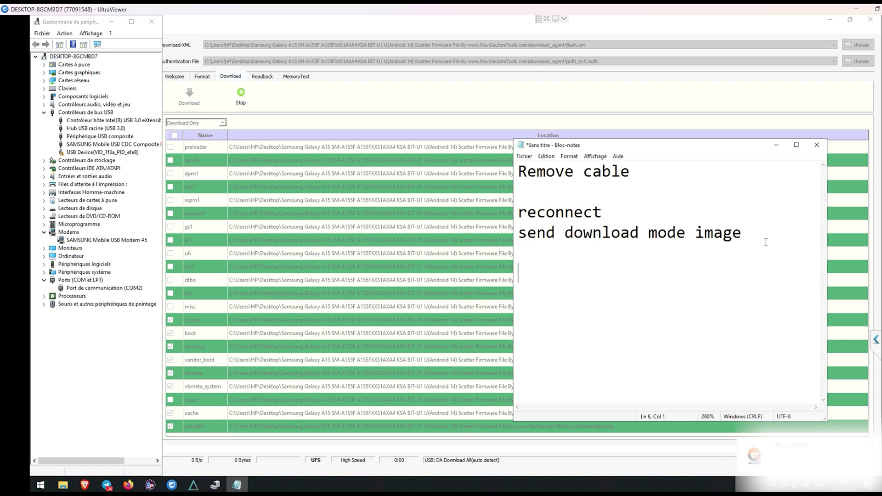
pyautogui.write('Done Now Flash ')
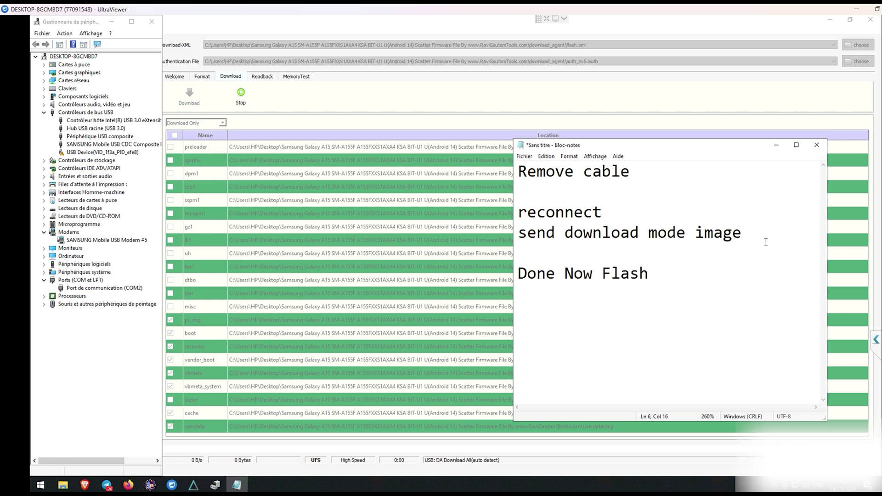
pyautogui.write('ODin file')
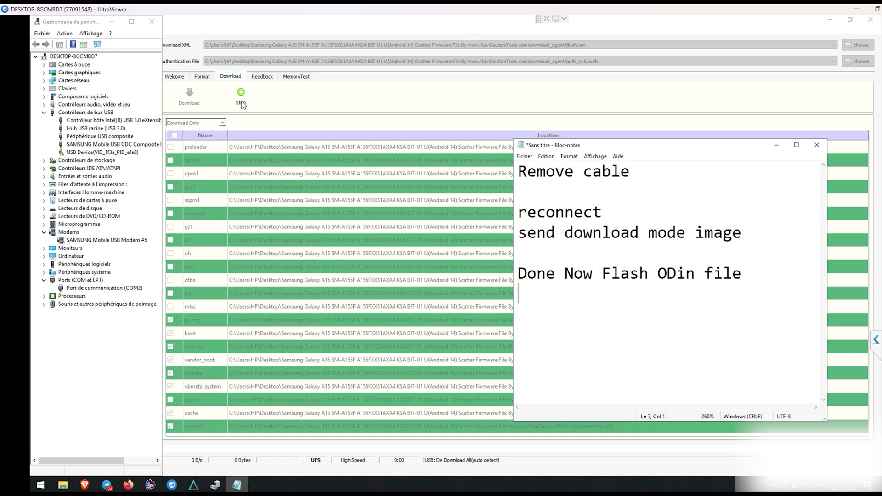
# Stop the waiting download, close the flash tool and minimise the note.
pyautogui.click(636, 104)
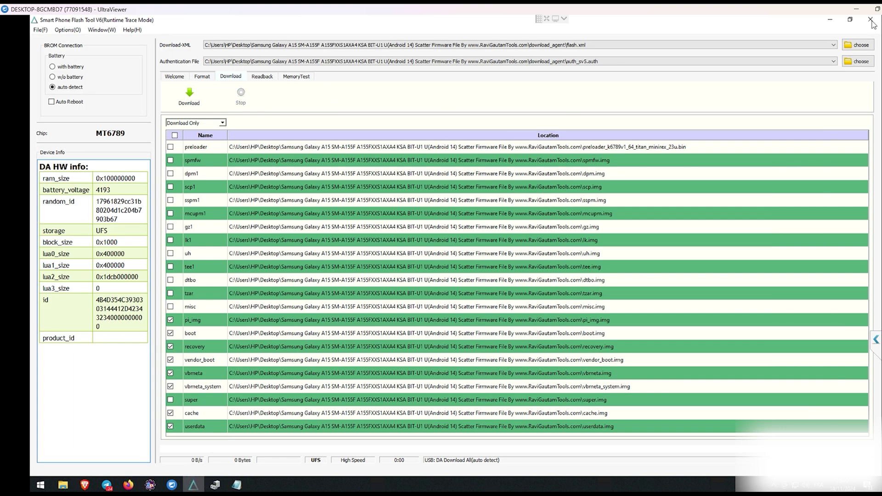
pyautogui.click(871, 21)
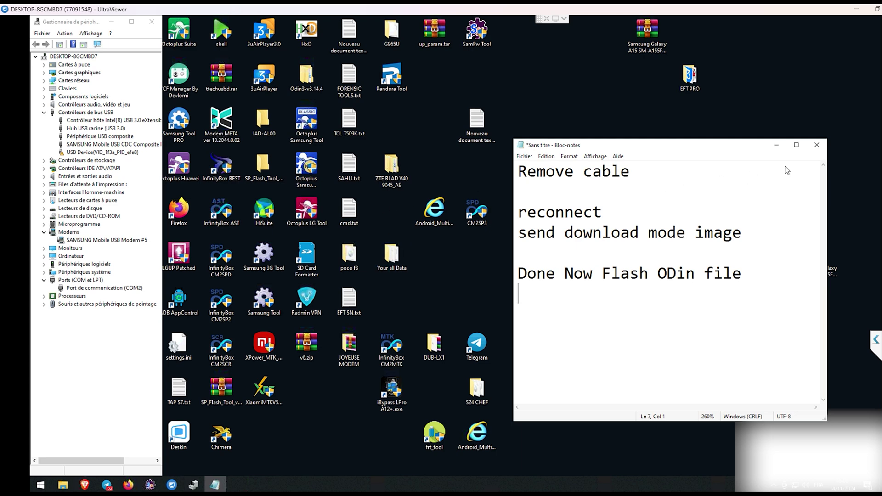
pyautogui.click(777, 145)
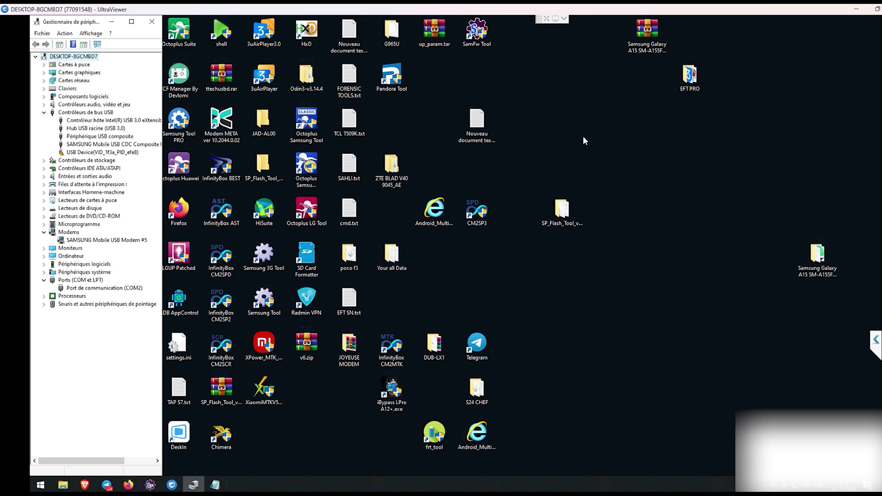
# Move the Samsung Galaxy A15 scatter firmware folder slightly on the desktop and open its download_agent subfolder.
pyautogui.click(566, 209)
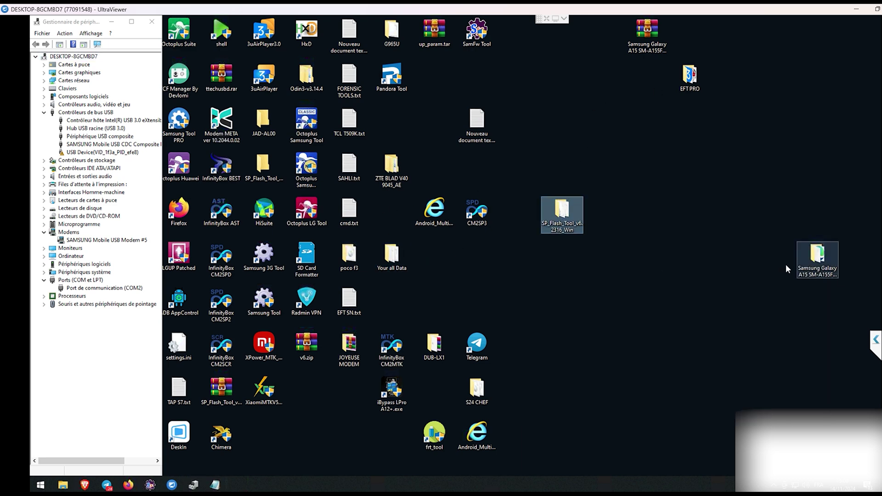
pyautogui.moveTo(812, 259); pyautogui.dragTo(732, 265)
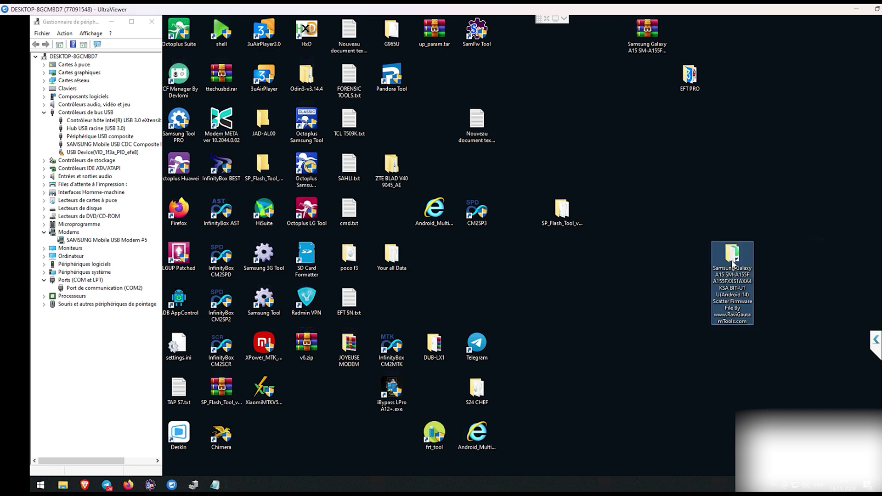
pyautogui.doubleClick(732, 265)
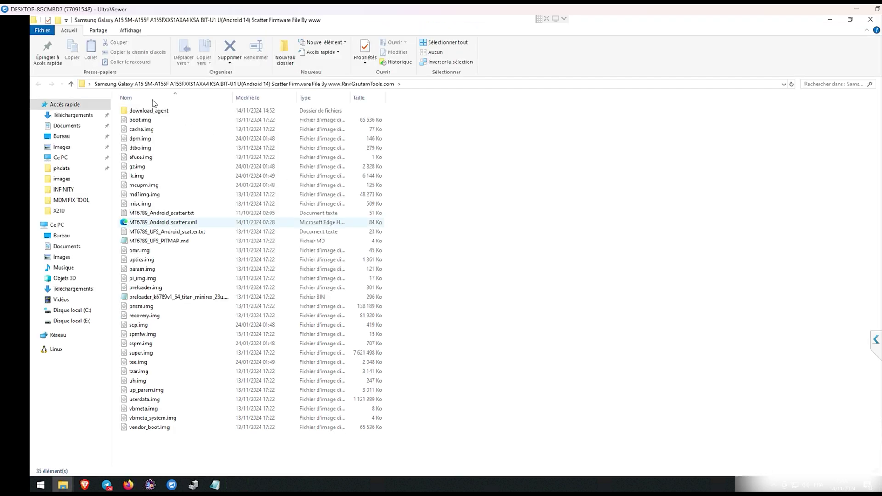
pyautogui.doubleClick(138, 112)
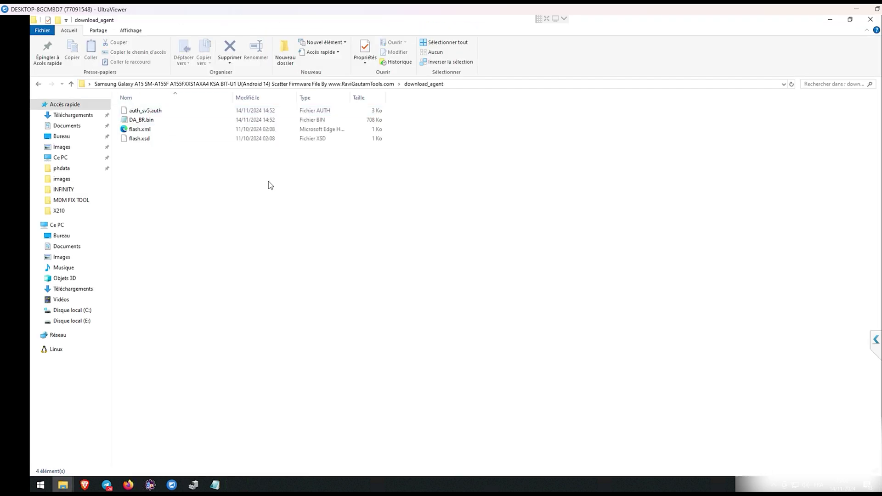
# Permanently delete all files in the download_agent folder and close the folder window.
pyautogui.hotkey('ctrl', 'a')
pyautogui.hotkey('shift', 'Delete')
pyautogui.press('Return')
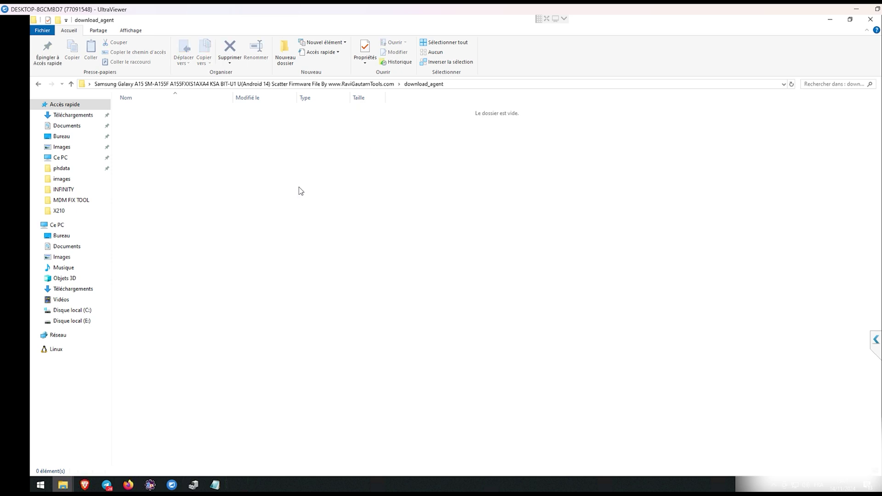
pyautogui.click(870, 19)
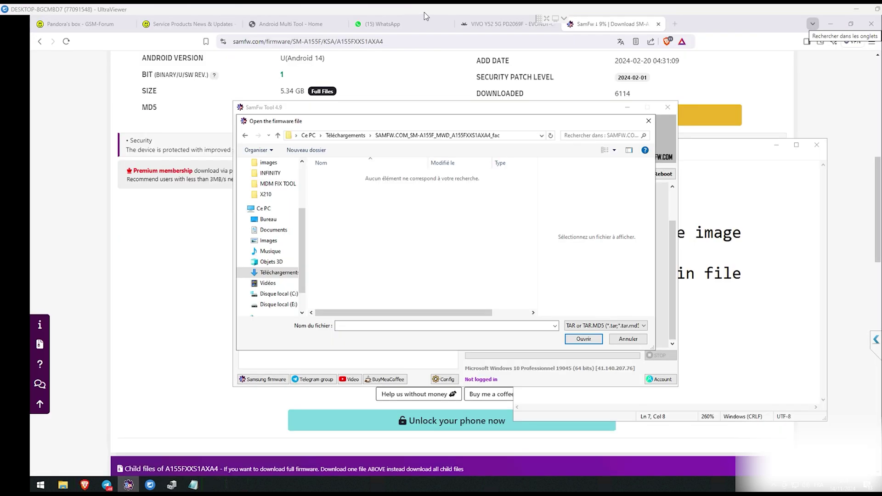
# Look for TAR firmware files in the SAMFW.COM_SM-A155F_MWD_A155FXXS1AXA4_fac folder in Downloads and close the firmware file picker.
pyautogui.click(596, 327)
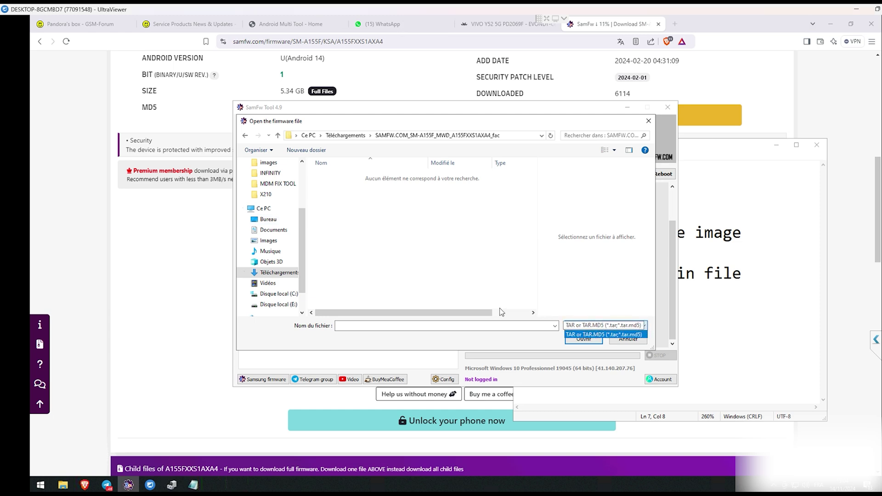
pyautogui.click(299, 122)
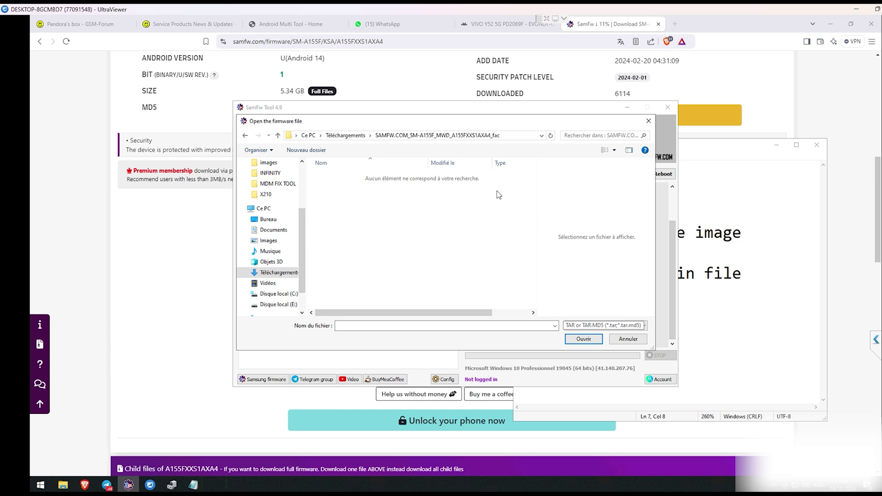
pyautogui.click(342, 136)
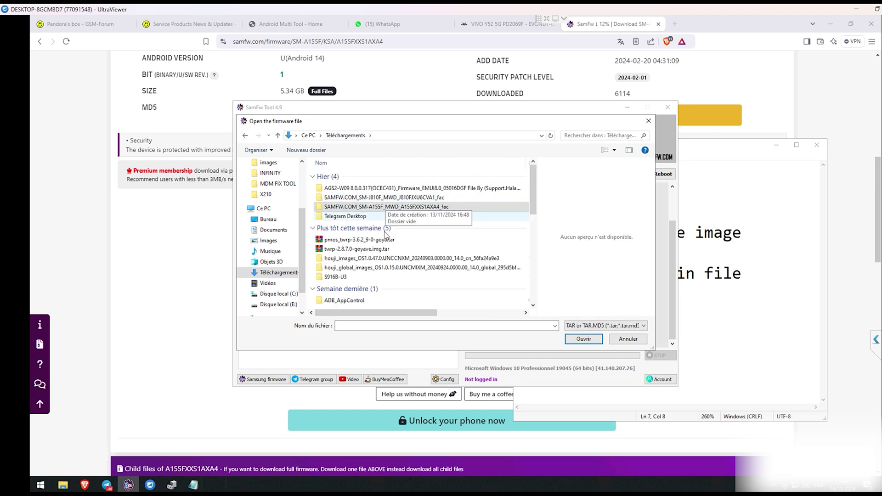
pyautogui.click(427, 206)
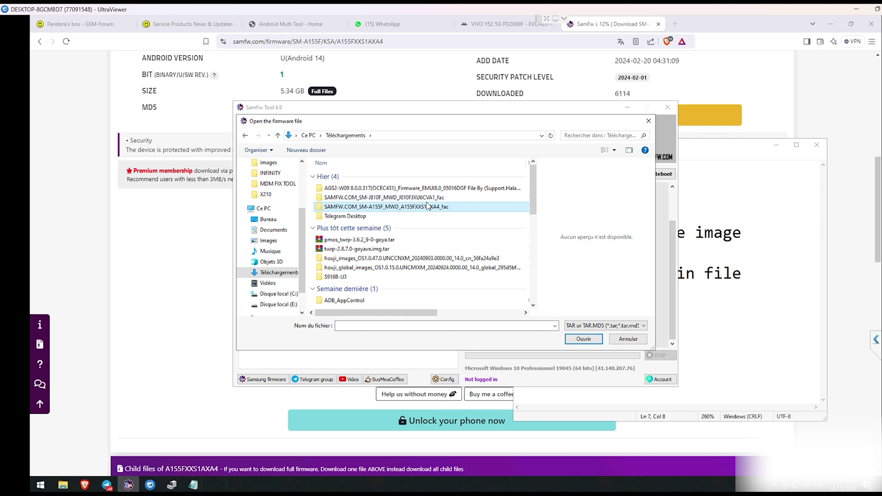
pyautogui.doubleClick(427, 206)
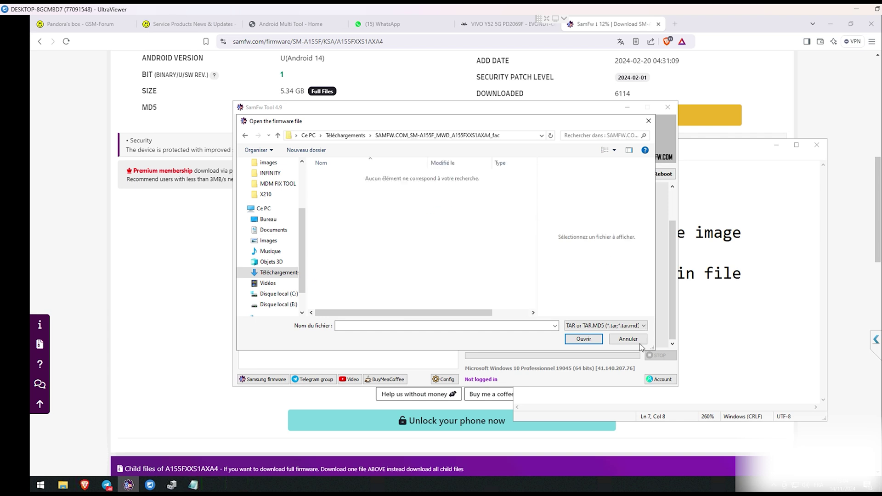
pyautogui.click(648, 121)
# Minimise the browser, open the Odin3-v3.14.4 folder from the desktop and switch its window to the Downloads folder.
pyautogui.click(40, 485)
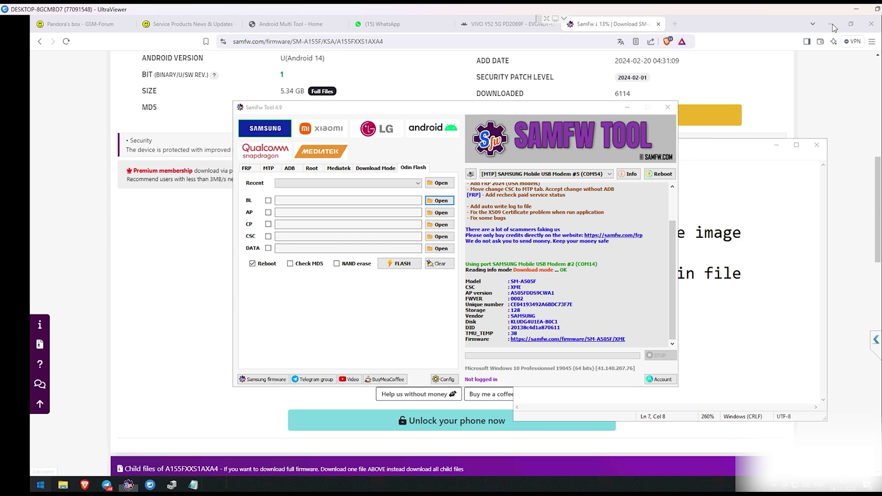
pyautogui.click(85, 251)
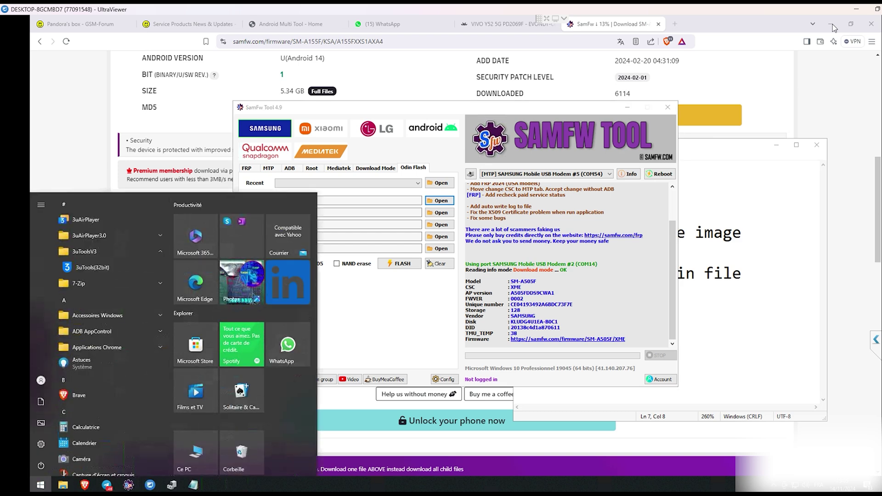
pyautogui.click(833, 26)
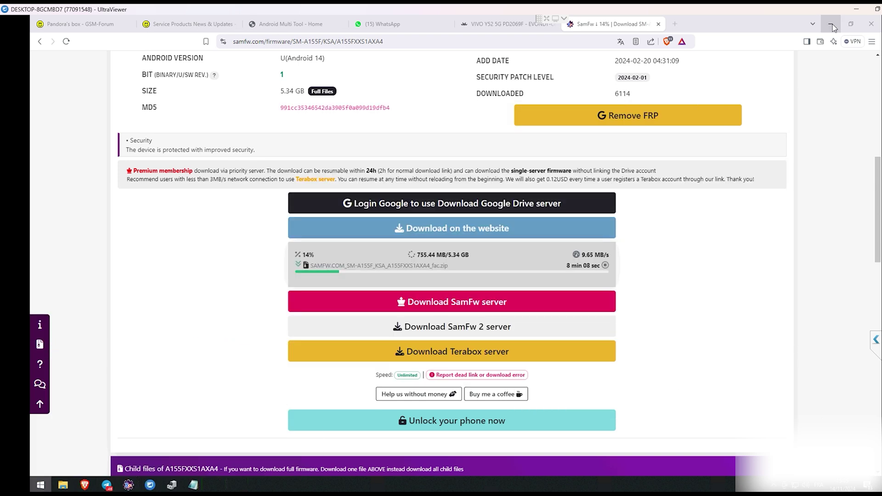
pyautogui.click(833, 26)
pyautogui.doubleClick(306, 78)
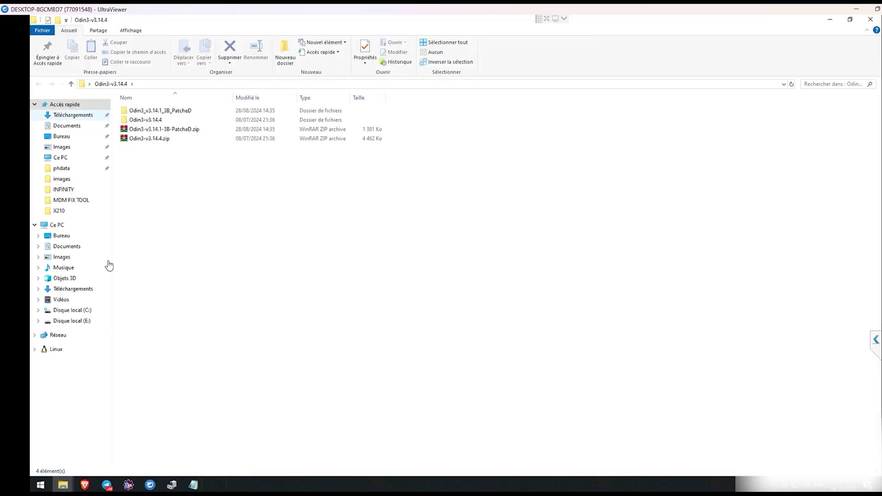
pyautogui.hotkey('alt', 'Up')
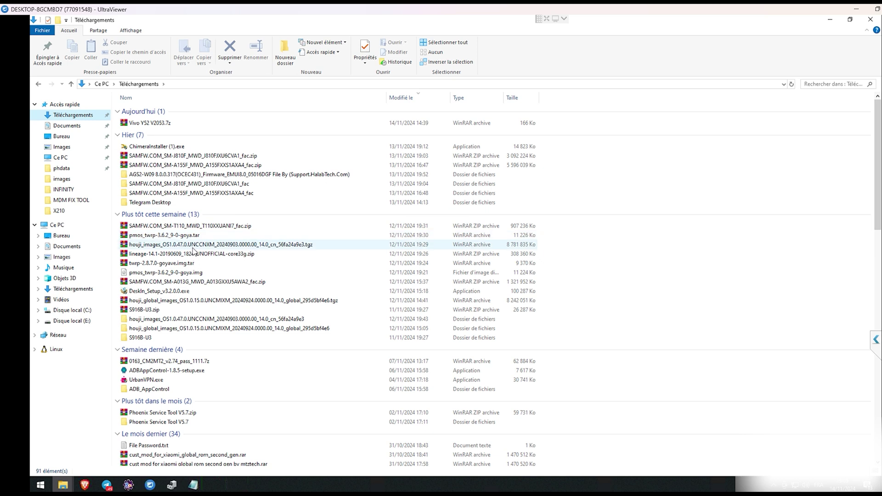
pyautogui.click(186, 166)
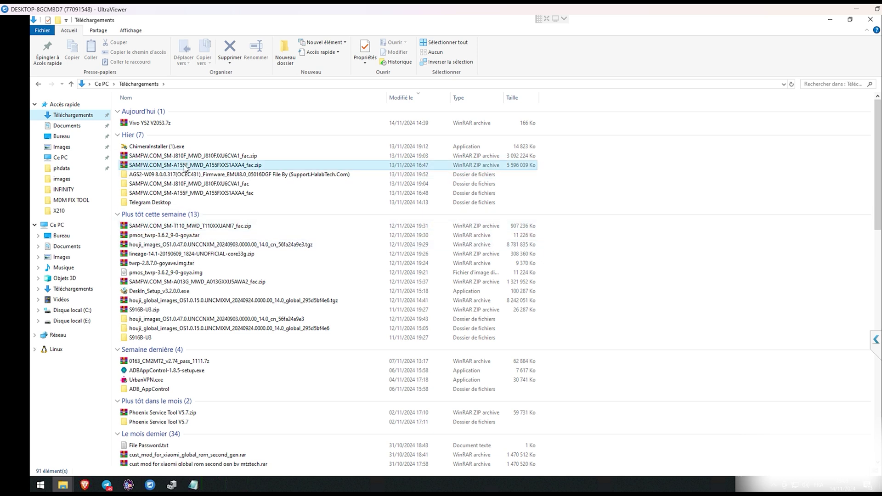
pyautogui.rightClick(184, 167)
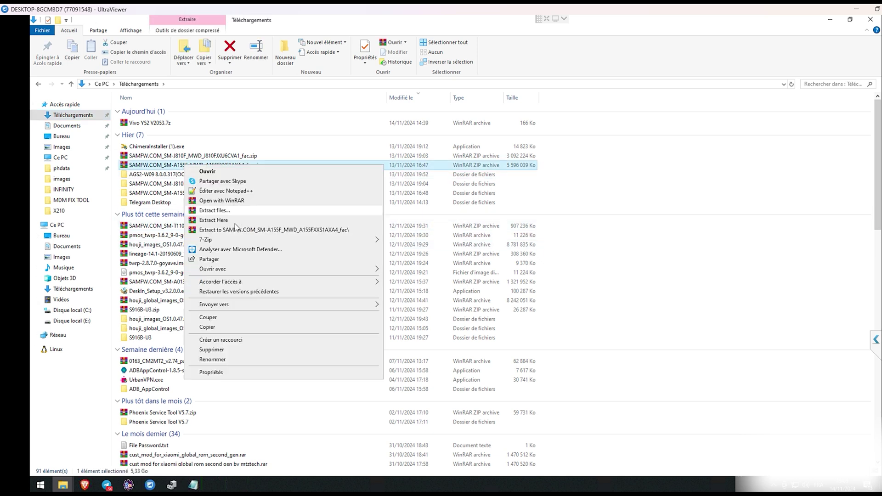
pyautogui.doubleClick(161, 185)
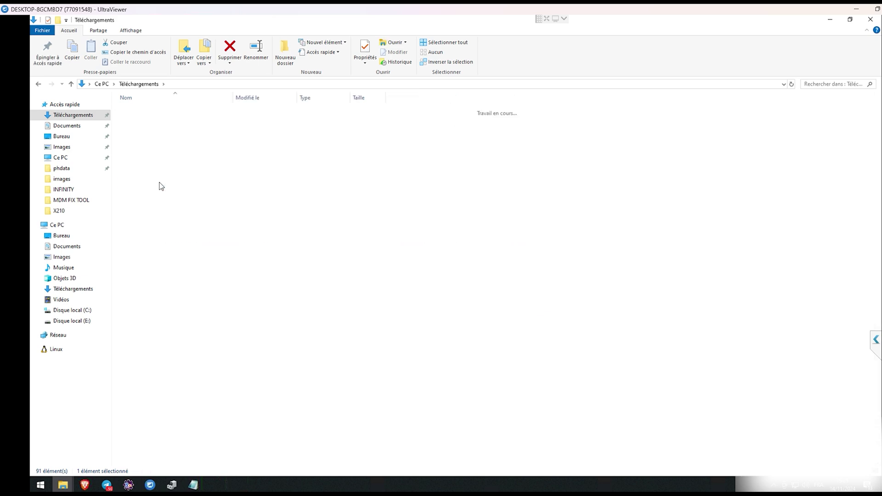
pyautogui.hotkey('alt', 'Left')
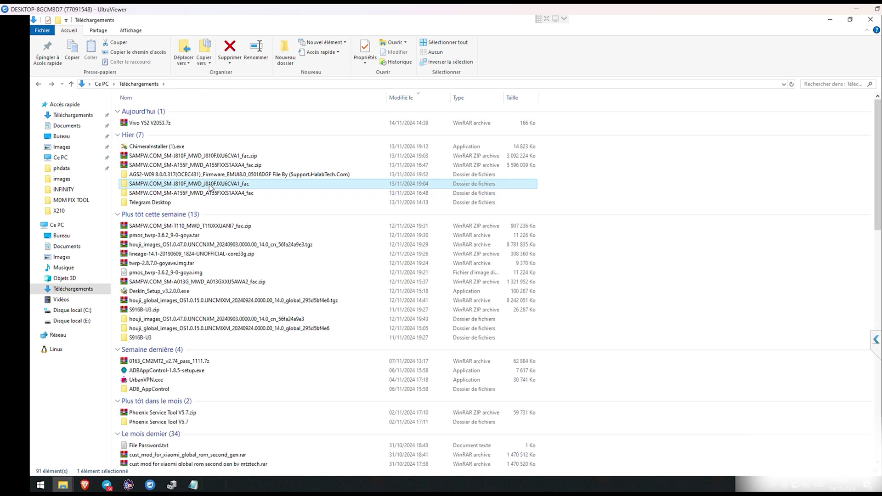
# Check the contents of the SAMFW.COM_SM-A155F_MWD_A155FXXS1AXA4_fac folder and permanently delete that folder from Downloads.
pyautogui.doubleClick(210, 193)
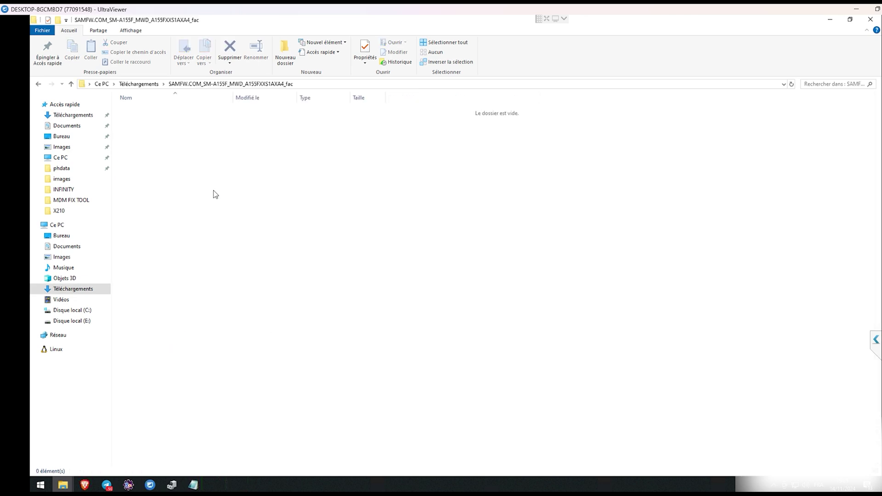
pyautogui.hotkey('alt', 'Left')
pyautogui.hotkey('shift', 'Delete')
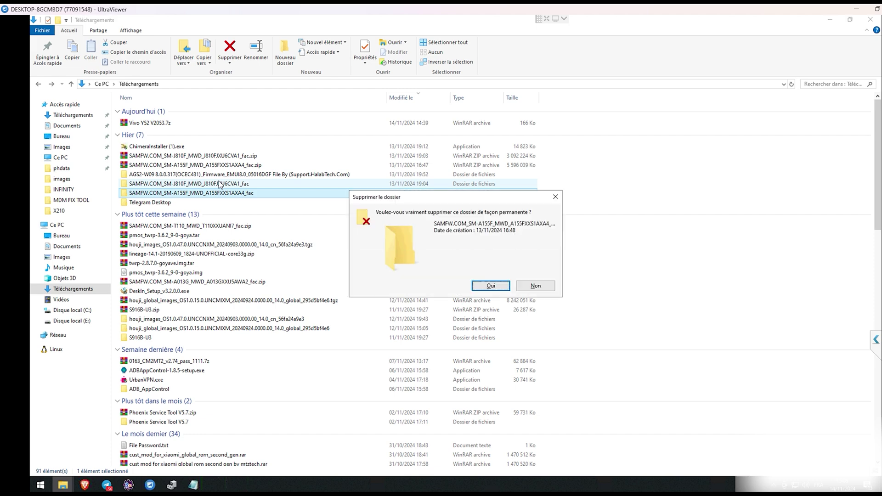
pyautogui.press('Return')
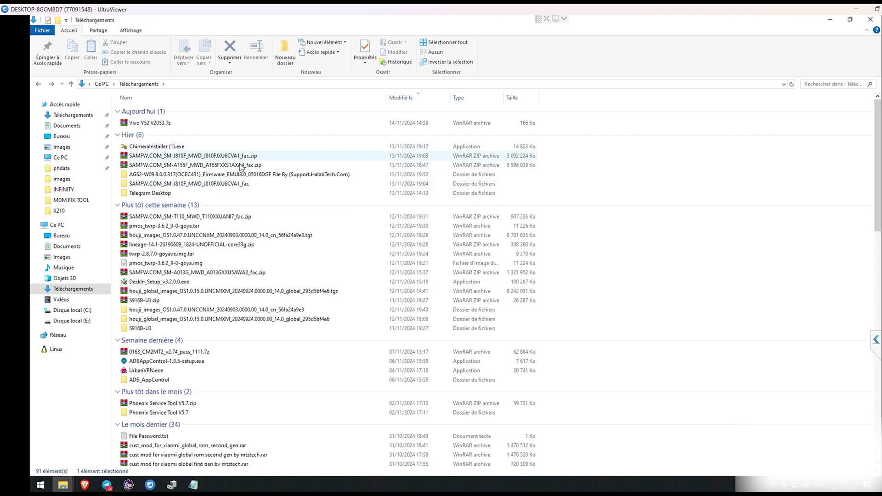
# Extract SAMFW.COM_SM-A155F_MWD_A155FXXS1AXA4_fac.zip into a folder of the same name in Downloads.
pyautogui.click(240, 166)
pyautogui.rightClick(241, 166)
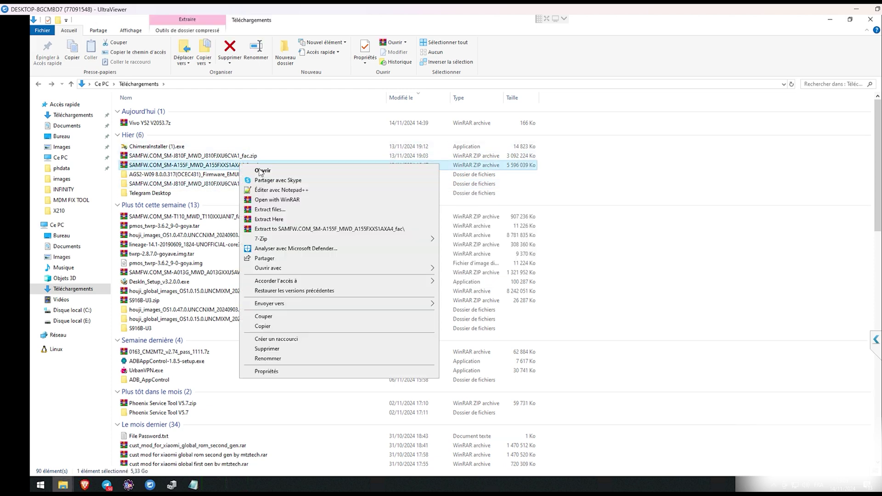
pyautogui.click(290, 229)
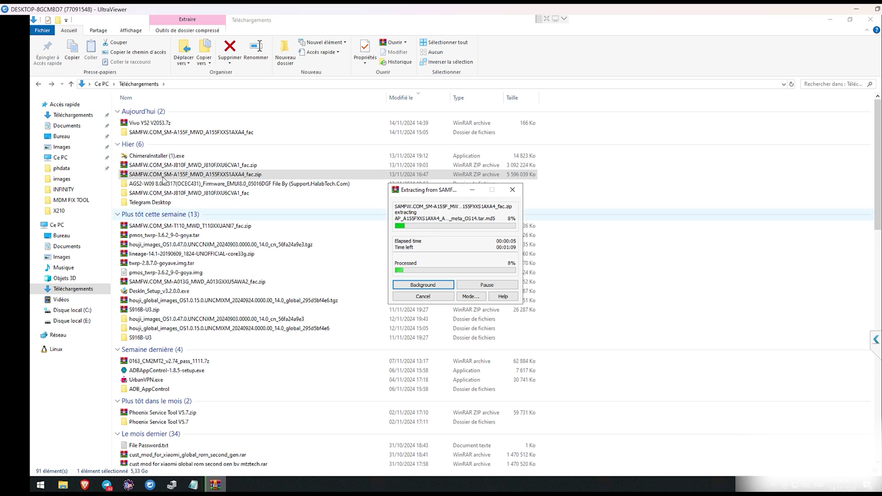
# Find the Odin3-v3.14.4.zip archive by searching the computer for "odin" and extract its Odin3-v3.14.4 folder to the desktop.
pyautogui.click(46, 486)
pyautogui.write('odin')
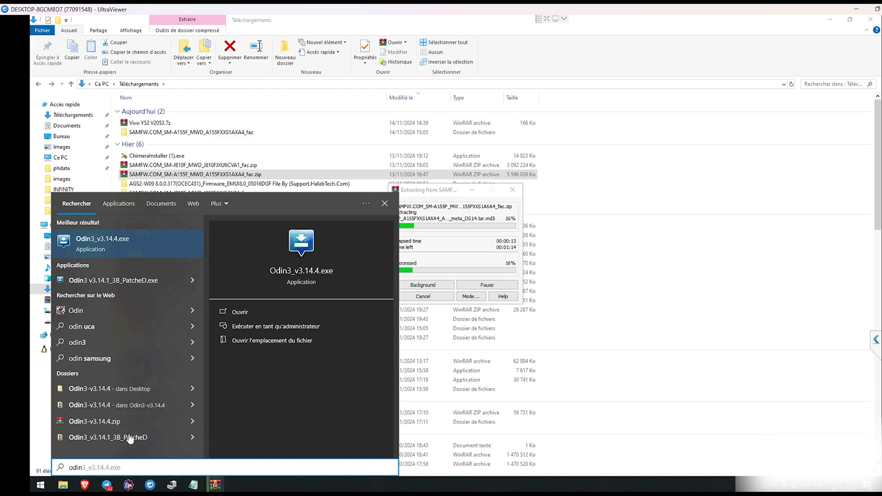
pyautogui.click(99, 423)
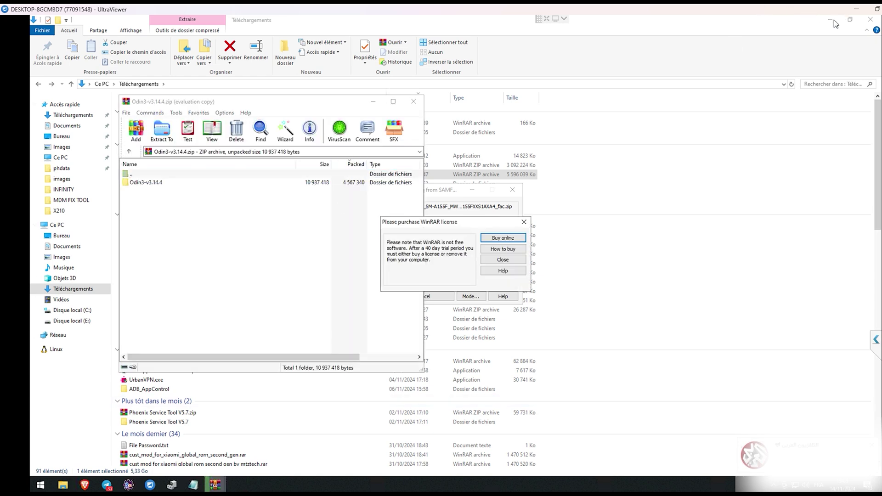
pyautogui.press('Escape')
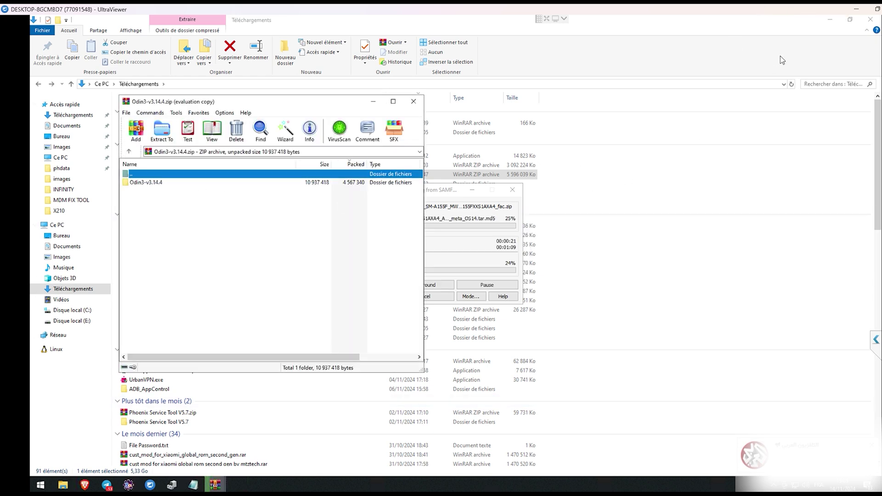
pyautogui.click(831, 23)
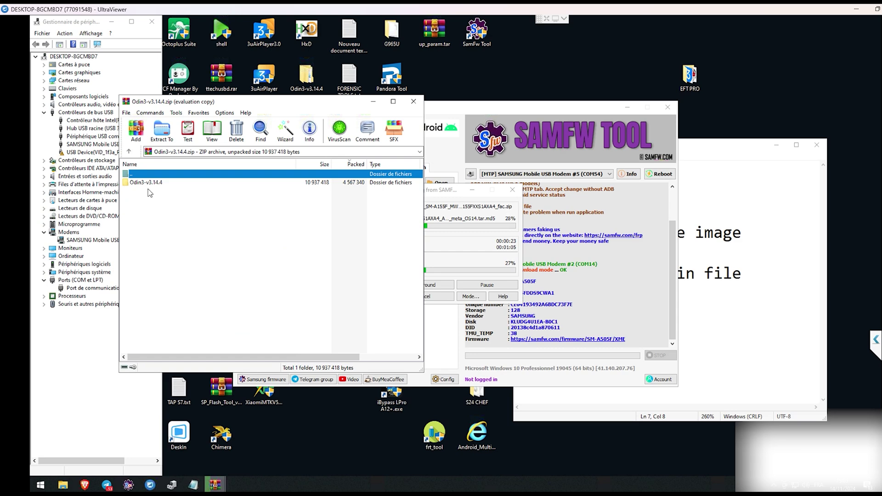
pyautogui.moveTo(152, 182); pyautogui.dragTo(545, 440)
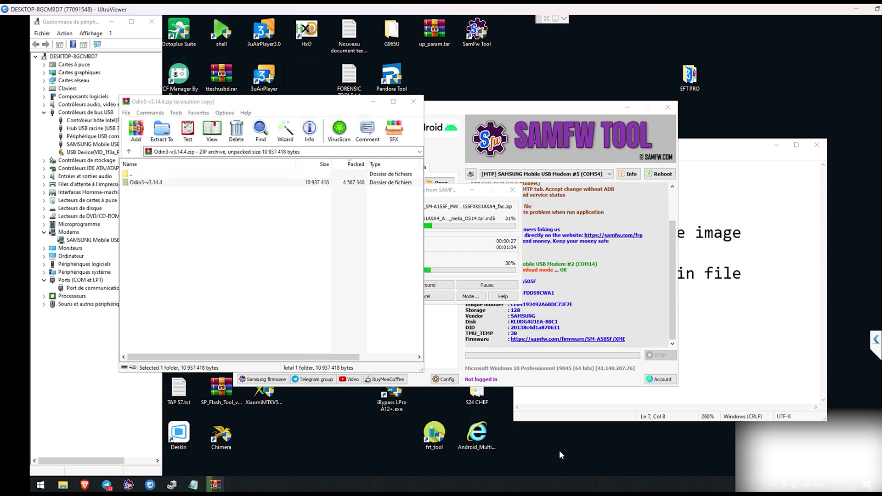
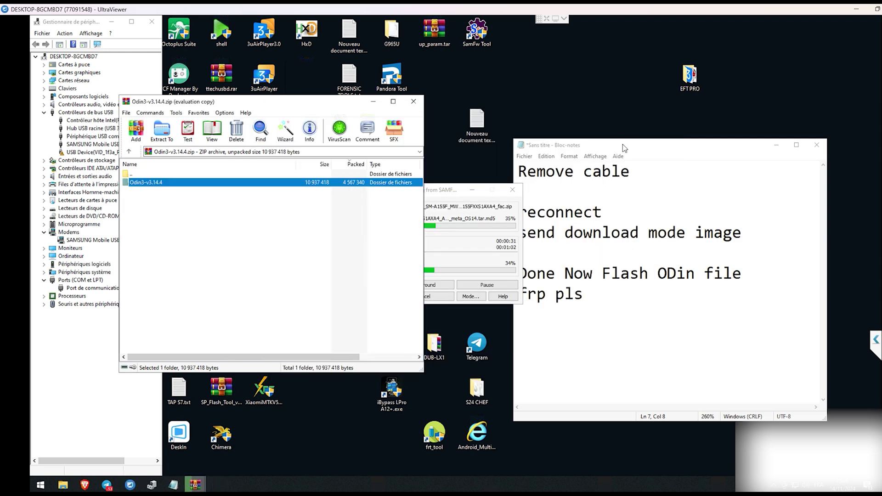
# Clear the archive window and the note out of the way and open the Odin3-v3.14.4 folder on the desktop.
pyautogui.click(373, 101)
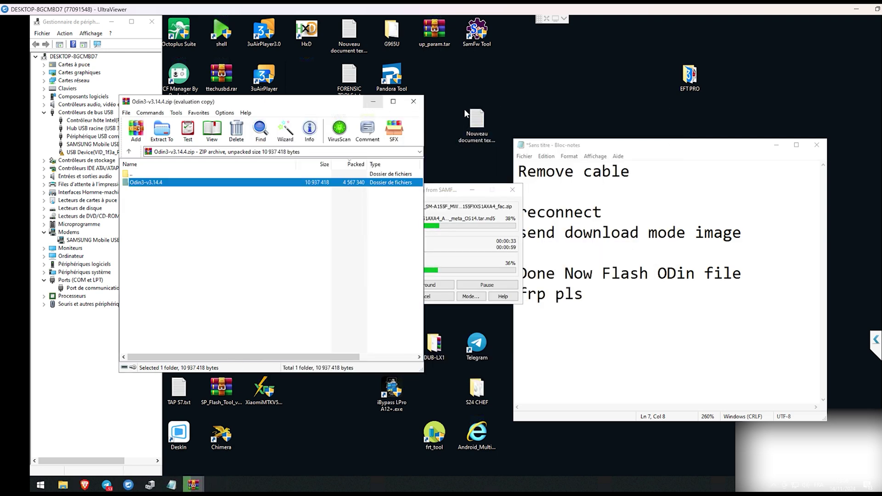
pyautogui.moveTo(635, 145); pyautogui.dragTo(703, 83)
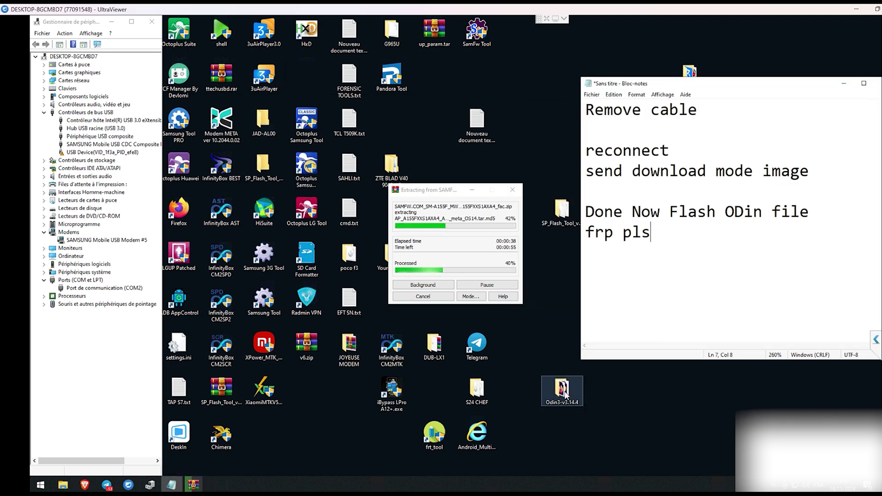
pyautogui.doubleClick(559, 389)
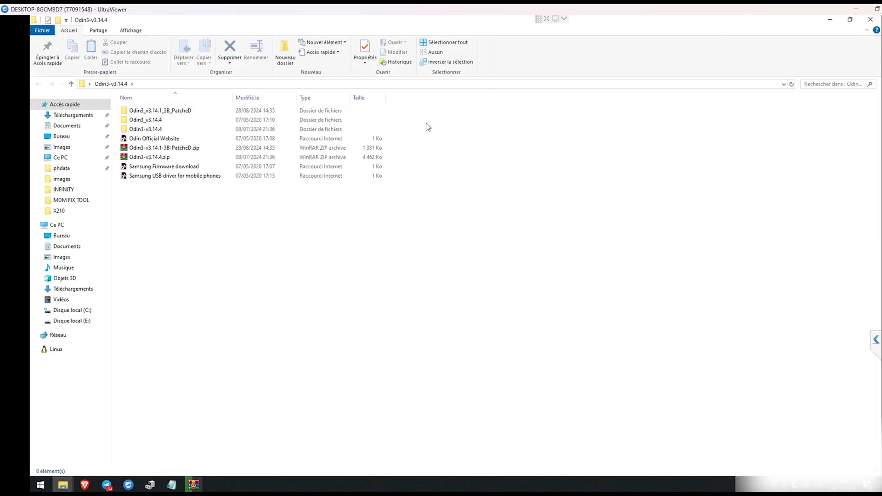
# Move the inner Odin3 v3.14.1_3B_PatcheD folder out of Odin3_v3.14.1_3B_PatcheD to the desktop and open it there.
pyautogui.doubleClick(166, 112)
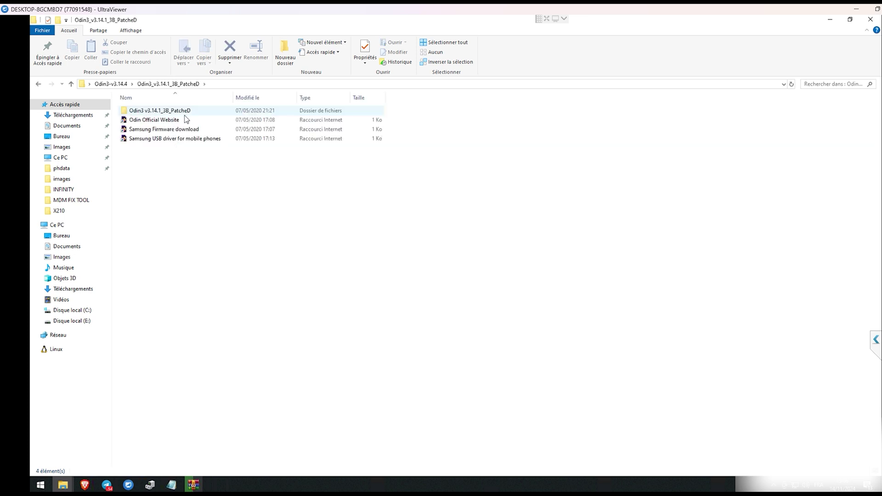
pyautogui.doubleClick(183, 111)
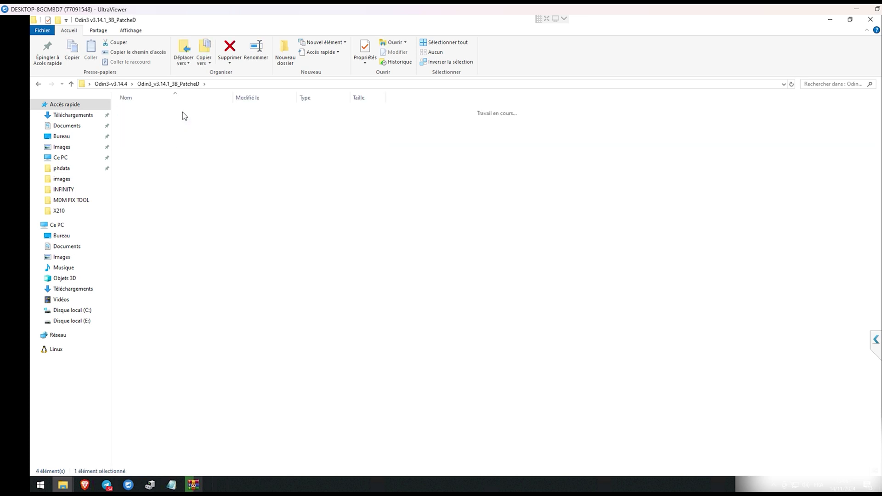
pyautogui.press('BackSpace')
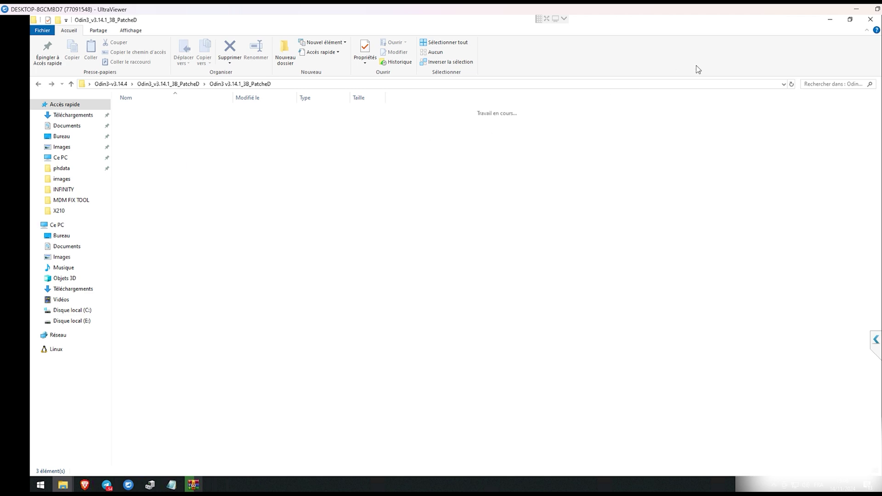
pyautogui.click(849, 20)
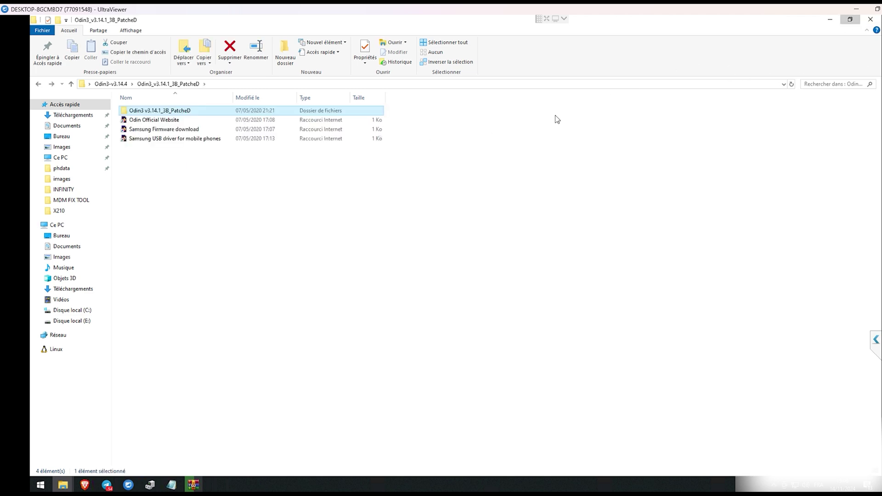
pyautogui.moveTo(468, 114); pyautogui.dragTo(629, 442)
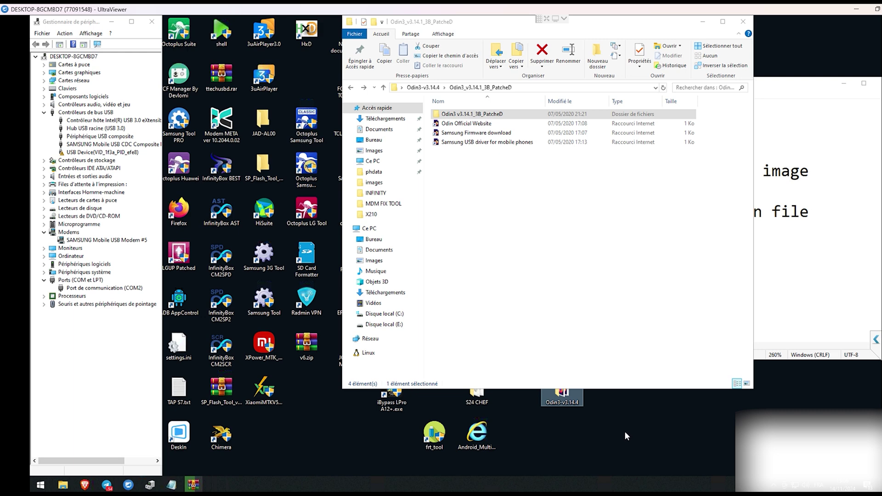
pyautogui.hotkey('ctrl', 'v')
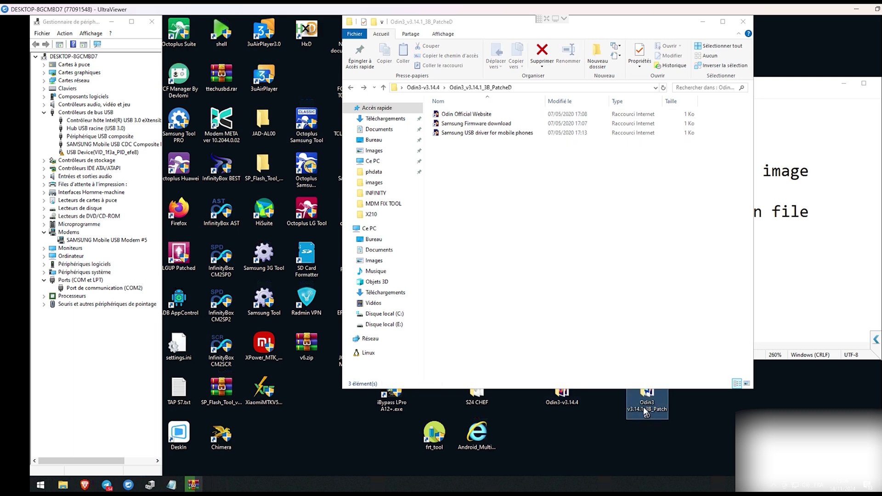
pyautogui.doubleClick(644, 409)
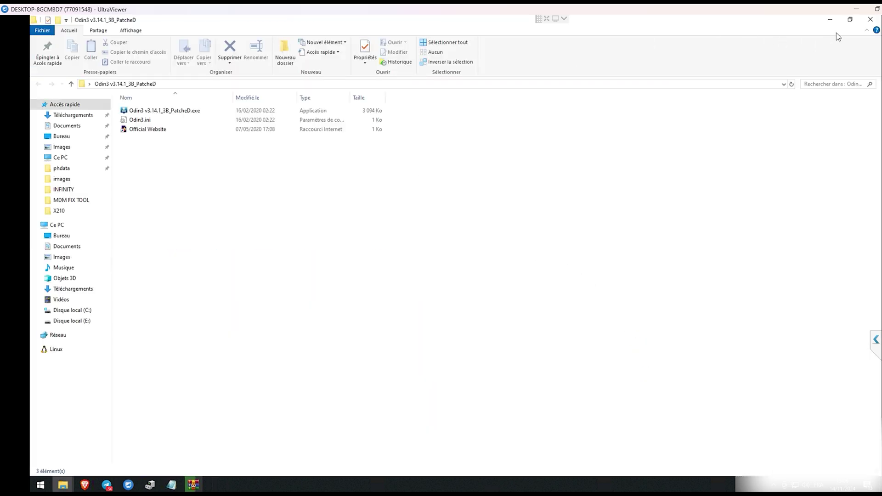
# Restore the patched Odin folder's window to its smaller size and permanently delete the Official Website shortcut from it.
pyautogui.click(850, 19)
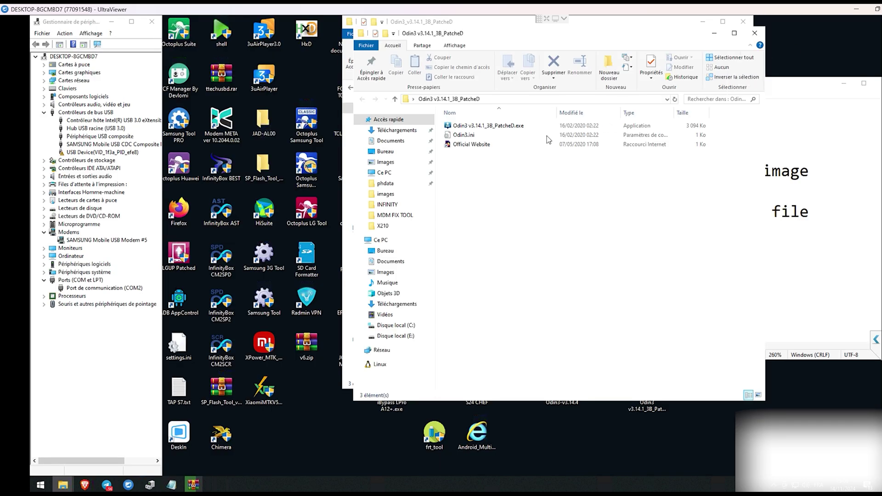
pyautogui.click(488, 145)
pyautogui.press('Delete')
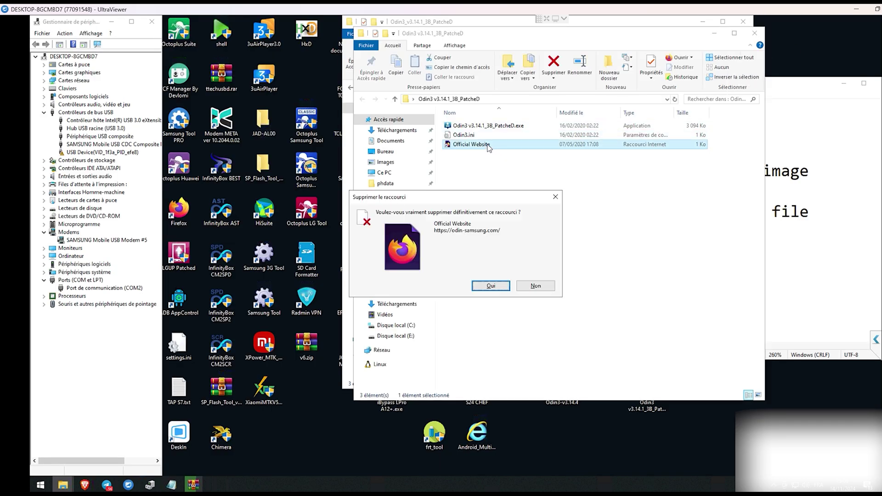
pyautogui.press('Return')
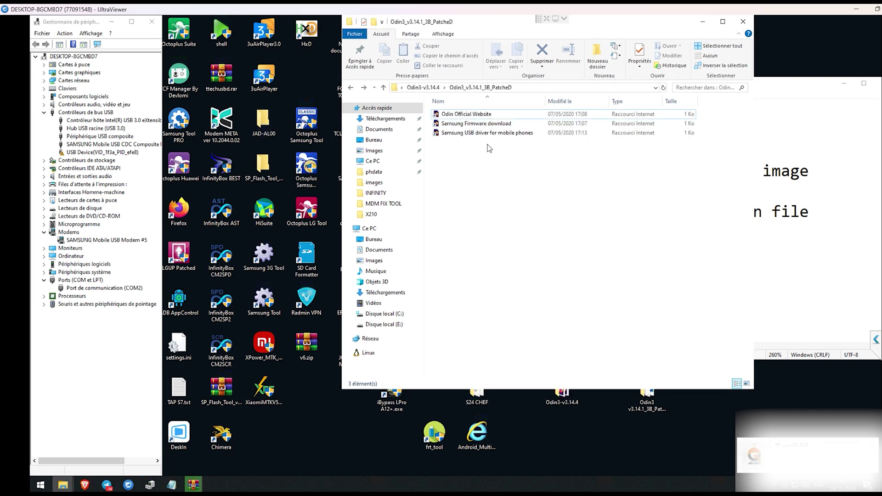
# Extract Odin3-v3.14.1-3B-PatcheD.zip in place again inside the Odin3-v3.14.4 folder, replacing all existing files.
pyautogui.hotkey('alt', 'Up')
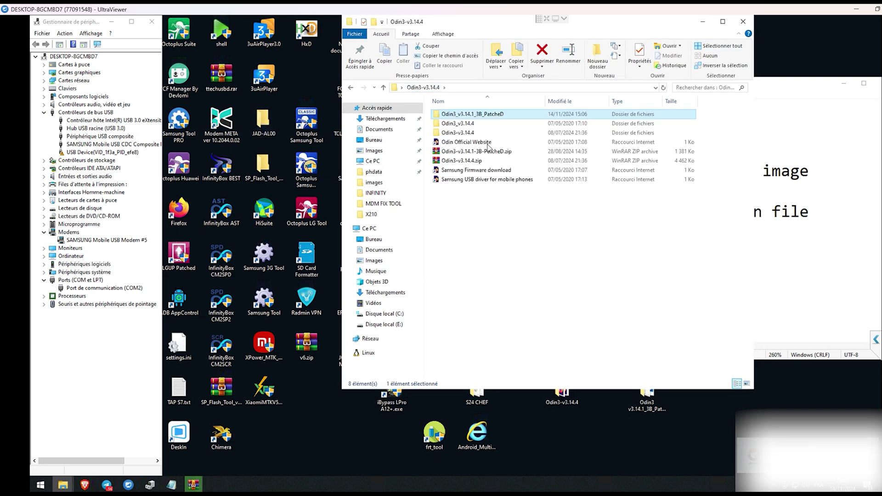
pyautogui.rightClick(488, 149)
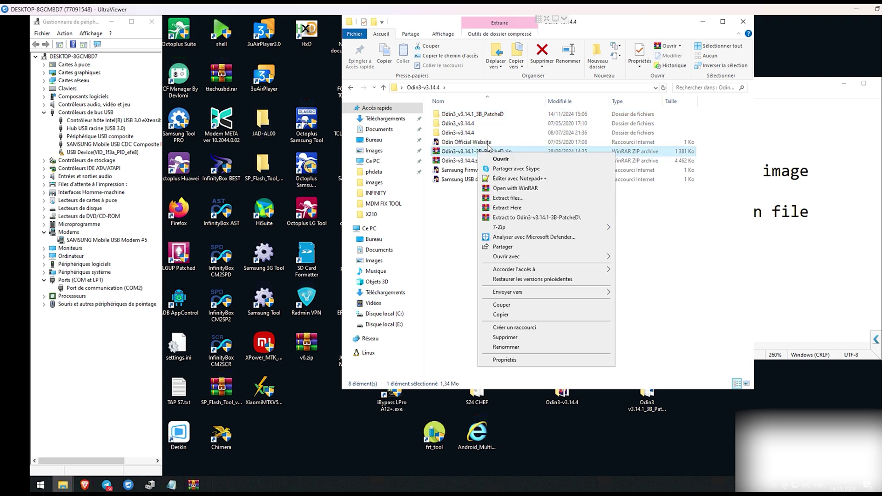
pyautogui.click(507, 207)
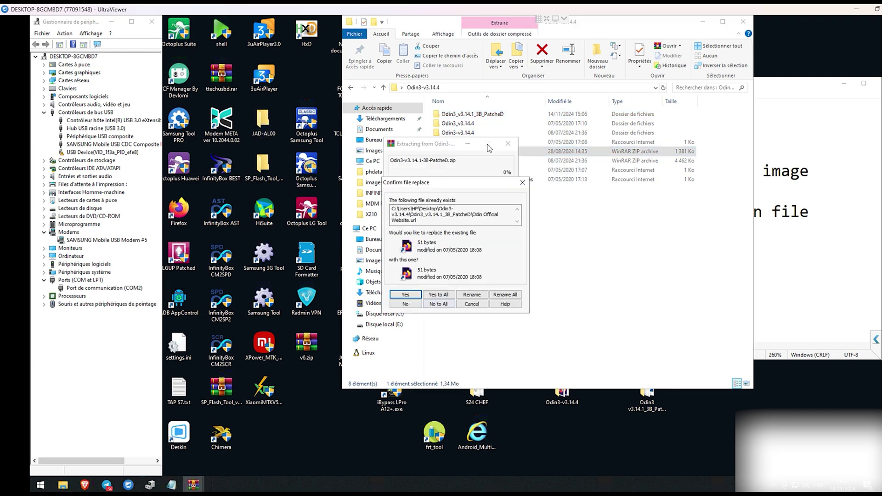
pyautogui.click(439, 294)
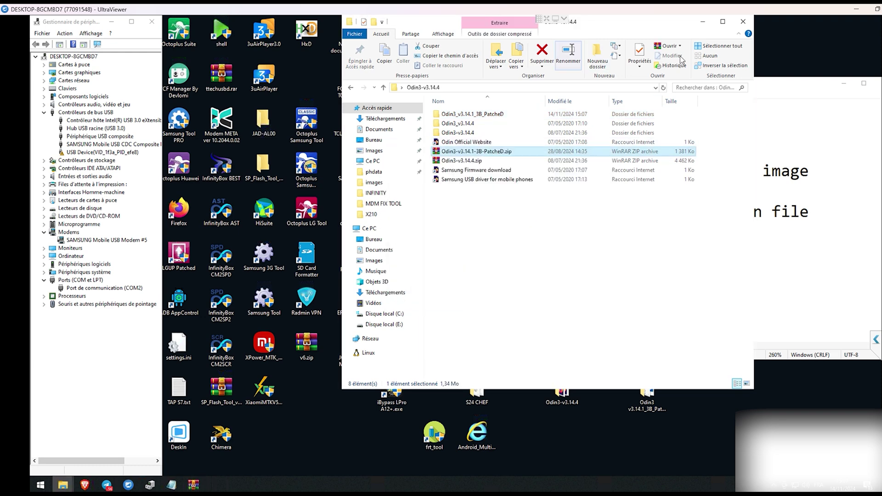
# Open the extracted Odin3_v3.14.1_3B_PatcheD folder and view the contents of its inner Odin3 v3.14.1_3B_PatcheD folder.
pyautogui.press('Home')
pyautogui.press('Return')
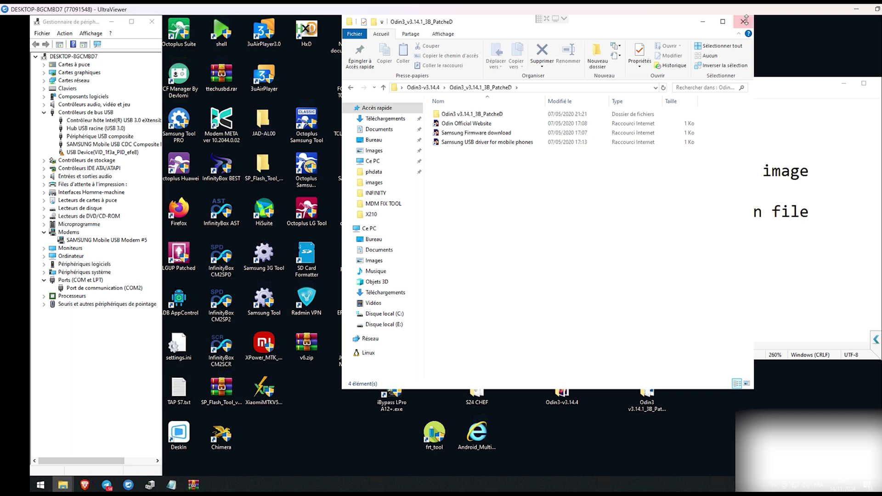
pyautogui.moveTo(745, 19); pyautogui.dragTo(852, 52)
pyautogui.press('Home')
pyautogui.press('Return')
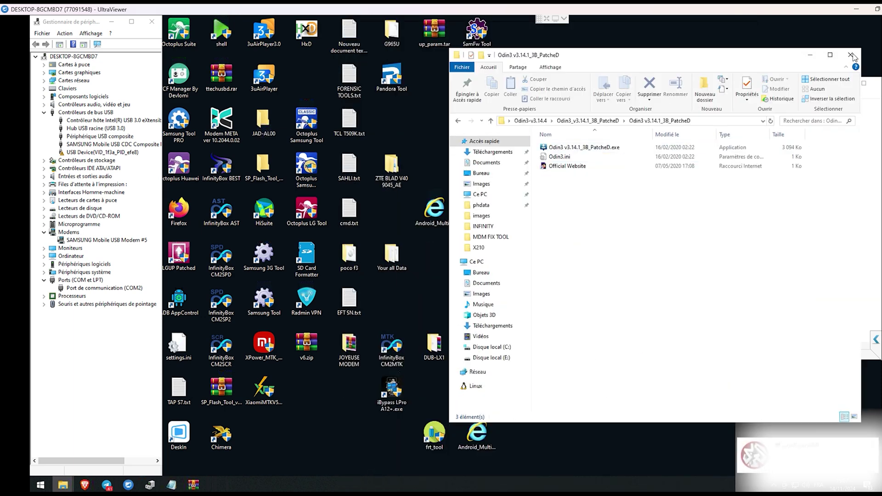
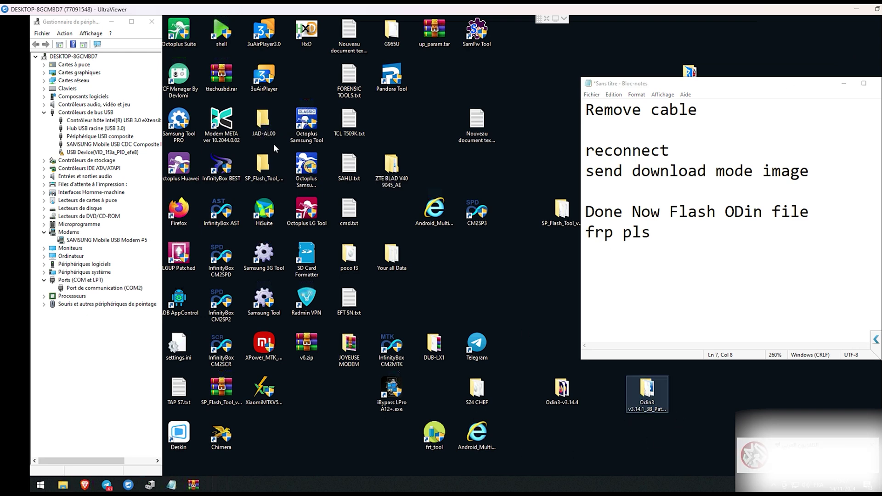
# Minimize the device manager, open the Ce PC window from the desktop and close the Odin3-v3.14.4.zip archive window.
pyautogui.click(111, 22)
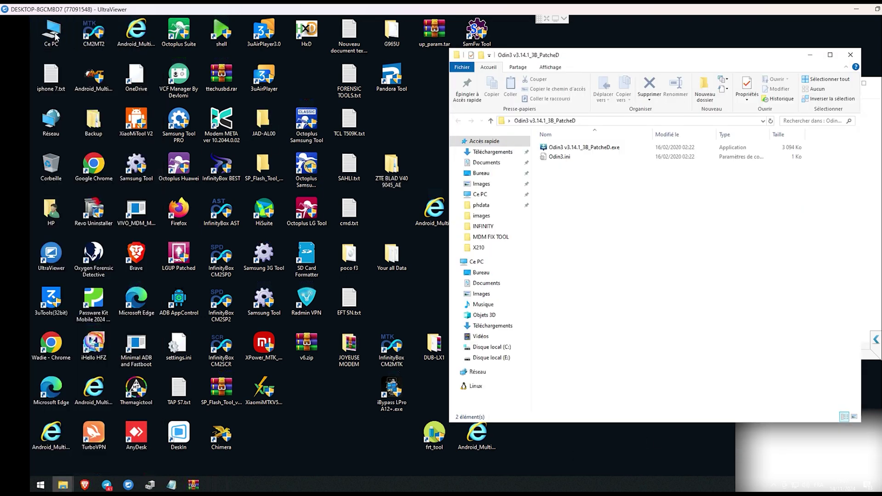
pyautogui.click(54, 36)
pyautogui.doubleClick(54, 35)
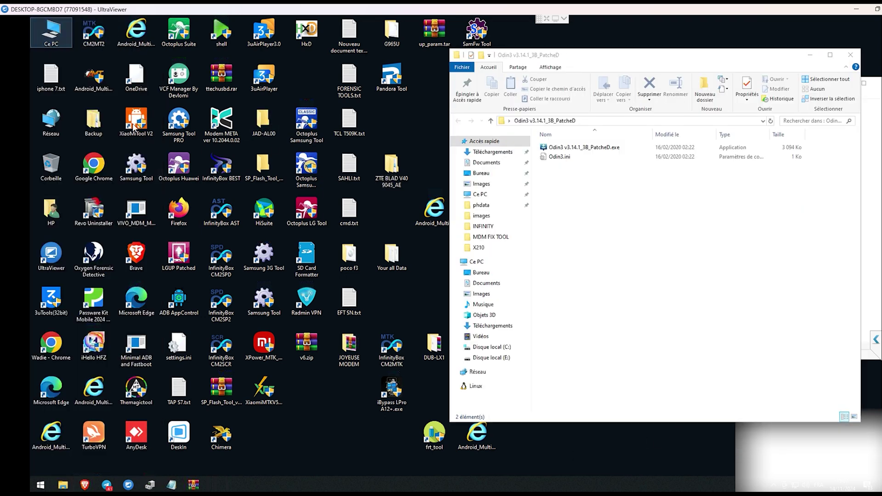
pyautogui.click(200, 488)
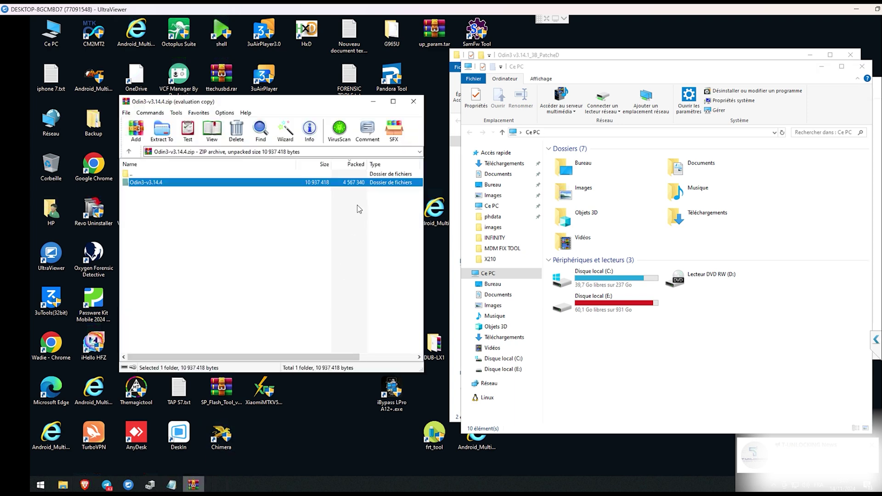
pyautogui.click(417, 98)
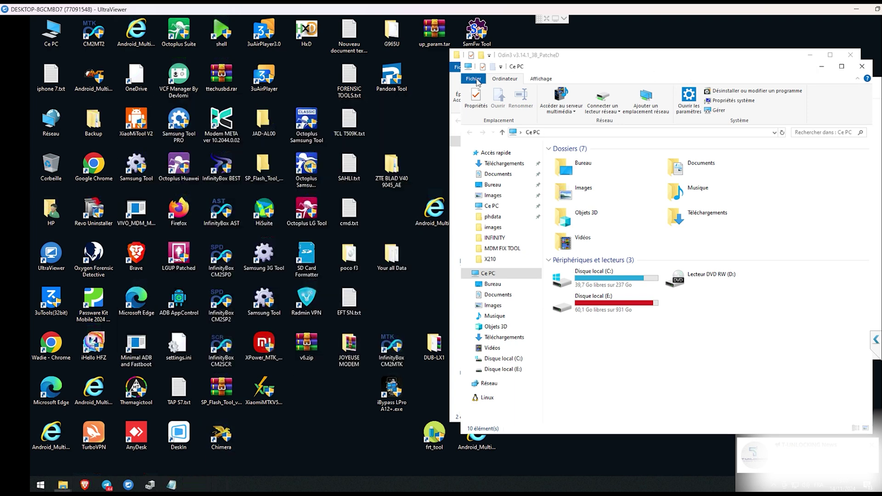
# Move the AP, BL, CP, CSC and HOME_CSC files from Downloads' SAMFW.COM_SM-A155F_MWD_A155FXXS1AXA4_fac folder into the patched Odin folder and close the source window.
pyautogui.moveTo(693, 69); pyautogui.dragTo(312, 85)
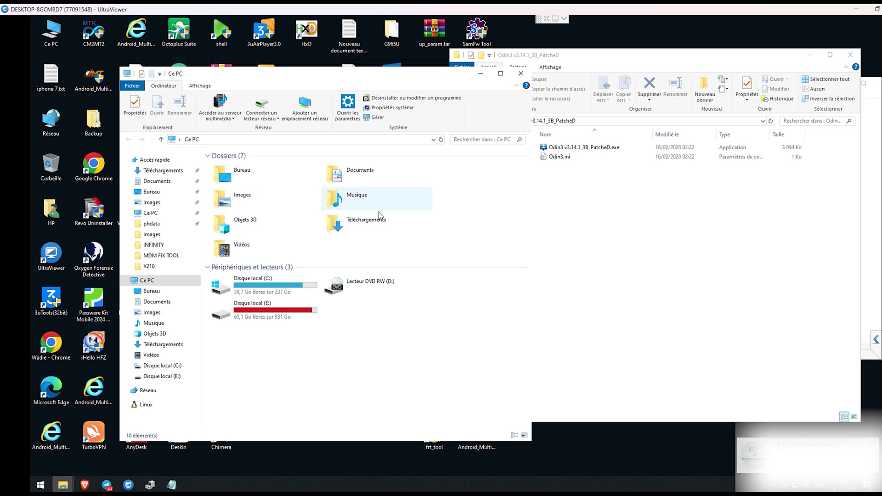
pyautogui.click(165, 161)
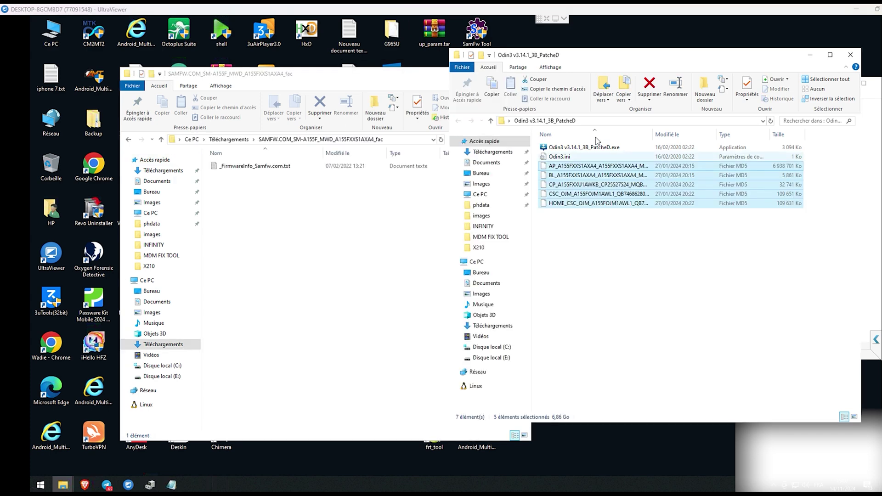
pyautogui.click(448, 76)
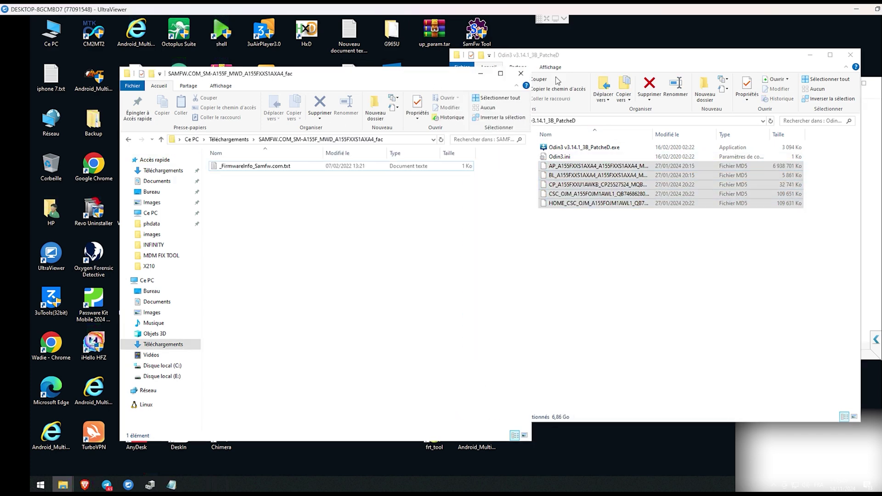
pyautogui.click(522, 74)
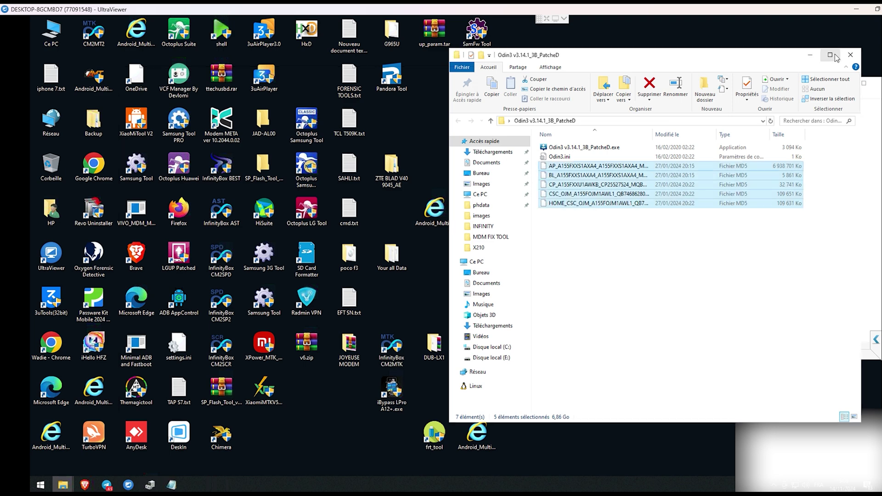
# Maximize the patched Odin folder, widen its name column to fit, and rename the AP firmware file to end in .tar without .md5.
pyautogui.press('super+Left')
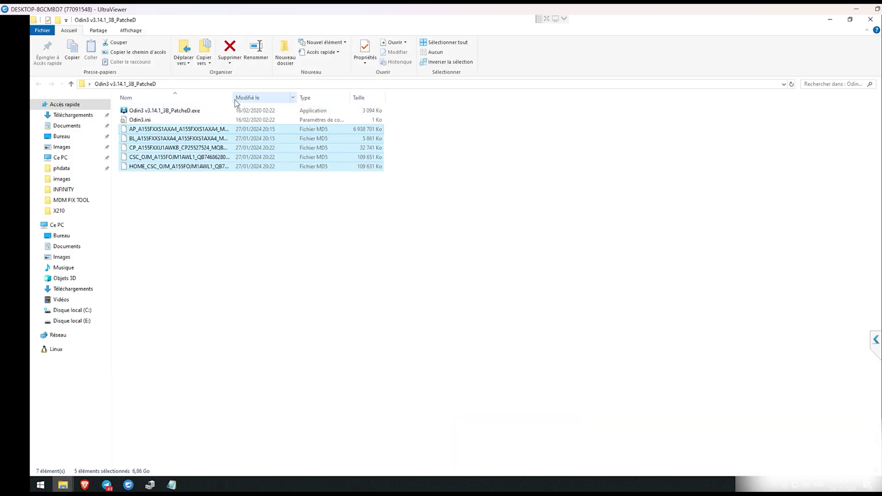
pyautogui.doubleClick(234, 99)
pyautogui.click(375, 129)
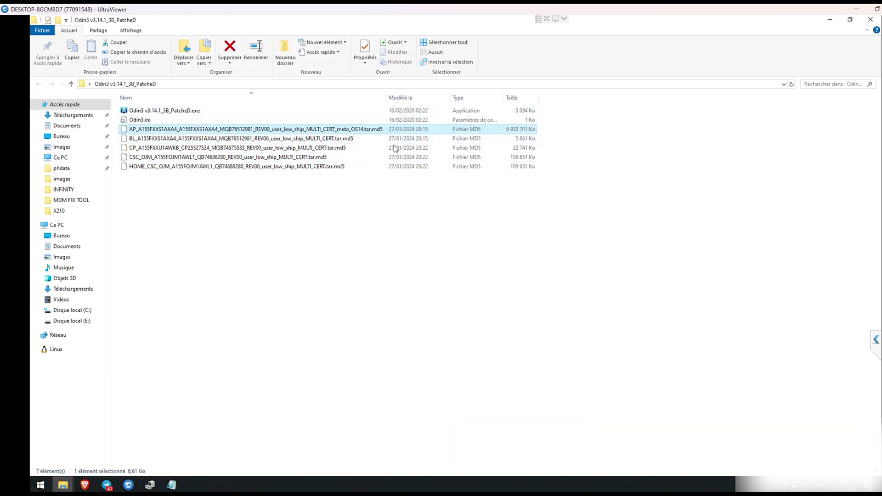
pyautogui.click(381, 129)
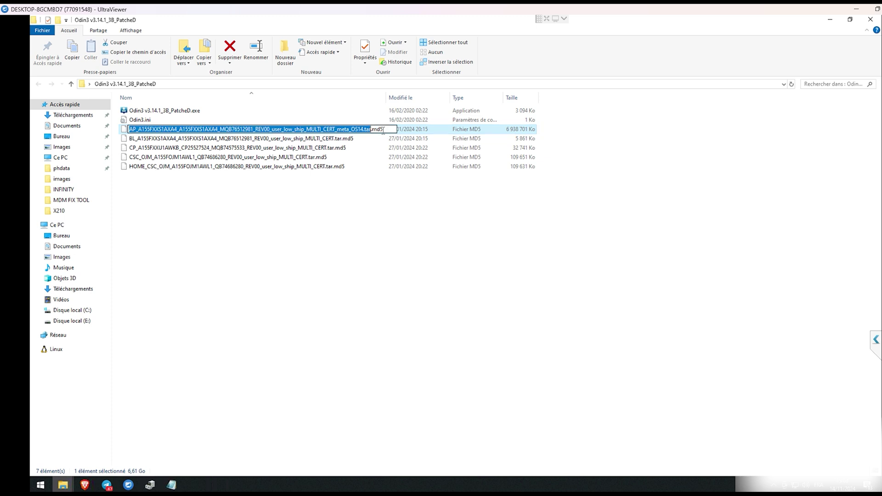
pyautogui.click(387, 130)
pyautogui.press('BackSpace')
pyautogui.press('BackSpace')
pyautogui.press('BackSpace')
pyautogui.press('BackSpace')
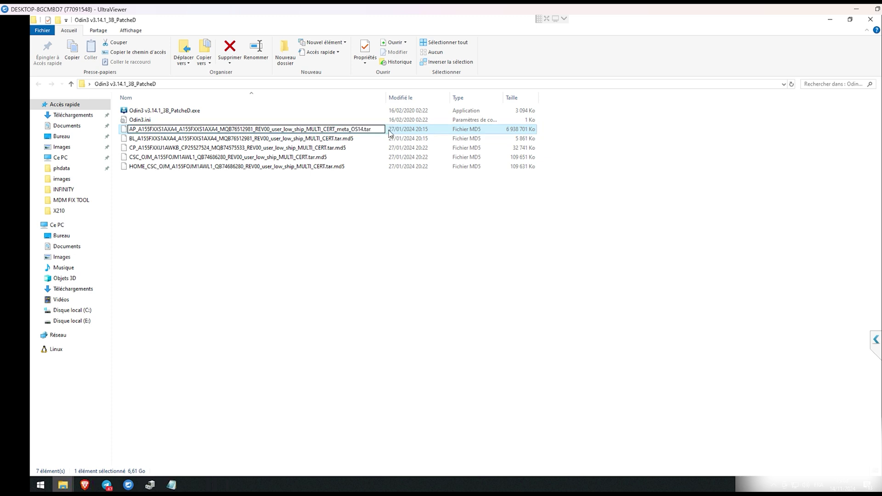
pyautogui.press('Return')
# Rename the BL firmware file so that its name ends in .tar, without the .md5 extension.
pyautogui.click(364, 138)
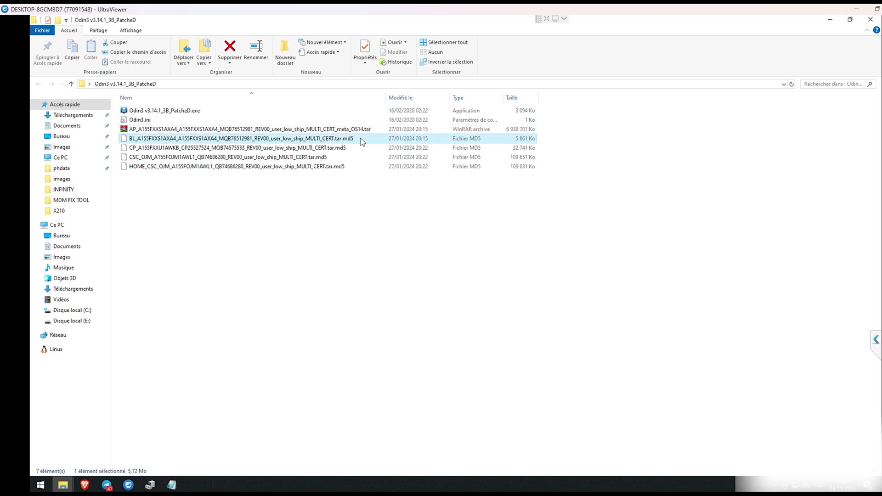
pyautogui.click(362, 140)
pyautogui.click(362, 140)
pyautogui.press('BackSpace')
pyautogui.press('BackSpace')
pyautogui.press('BackSpace')
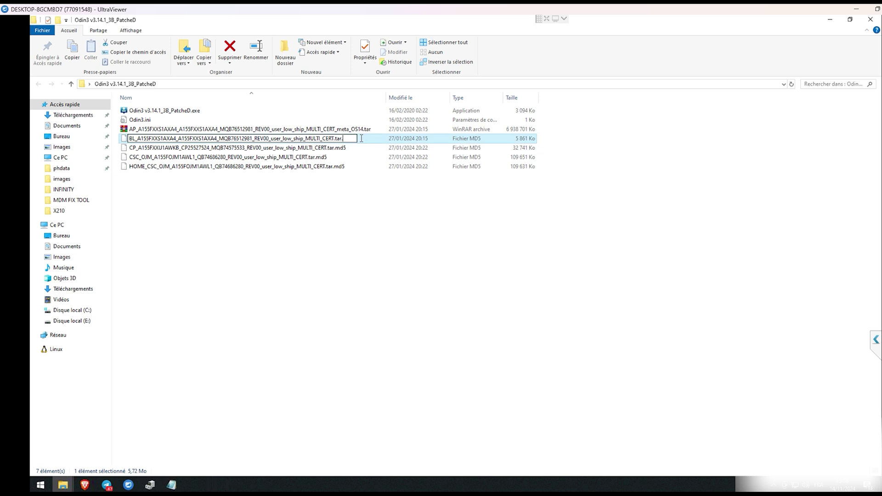
pyautogui.press('BackSpace')
pyautogui.press('Return')
# Remove the .md5 extension from the CP firmware file so that its name ends in .tar.
pyautogui.click(354, 148)
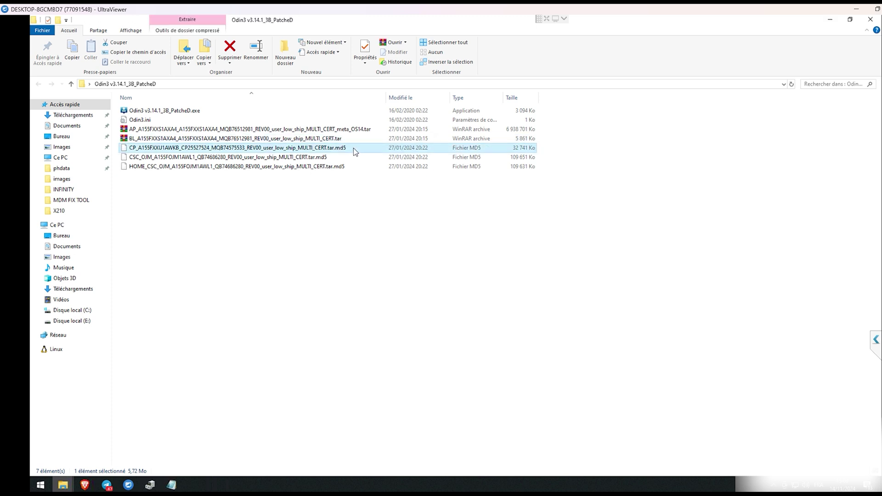
pyautogui.click(354, 148)
pyautogui.click(354, 148)
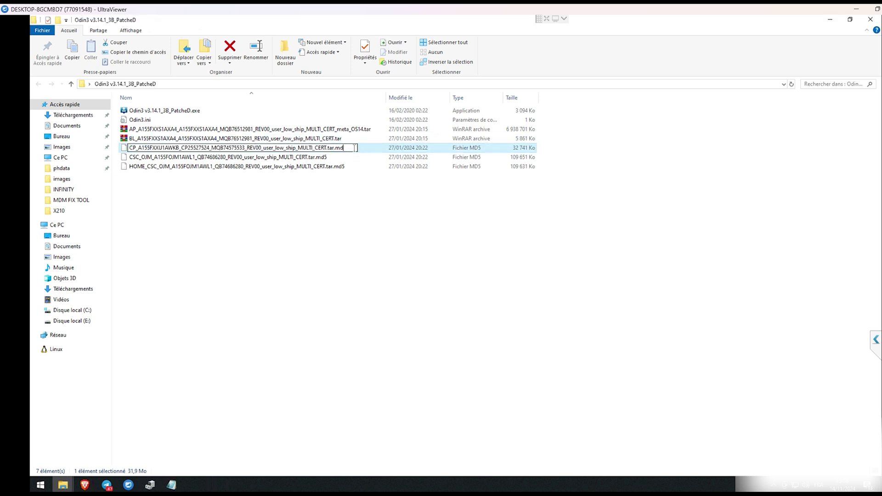
pyautogui.press('BackSpace')
pyautogui.press('BackSpace')
pyautogui.press('BackSpace')
pyautogui.press('BackSpace')
pyautogui.press('Return')
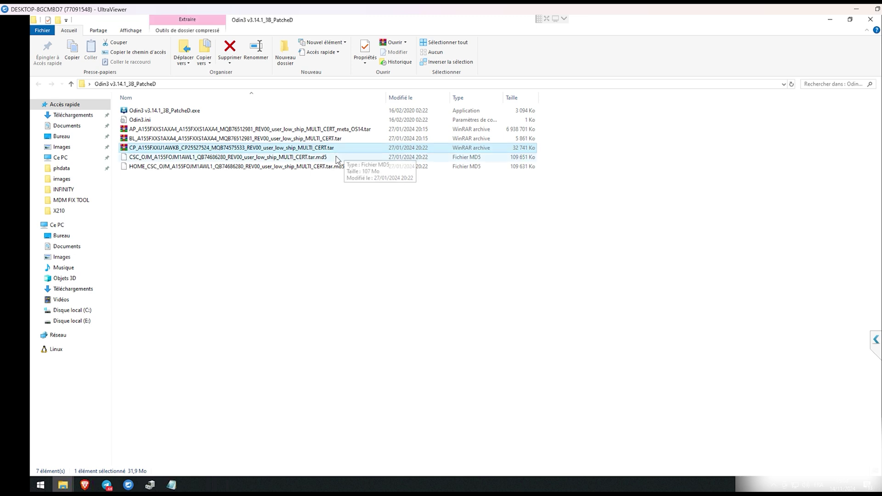
# Strip the .md5 extension from the CSC firmware file, leaving a .tar name, and keep HOME_CSC as it is.
pyautogui.click(335, 157)
pyautogui.click(335, 156)
pyautogui.click(335, 157)
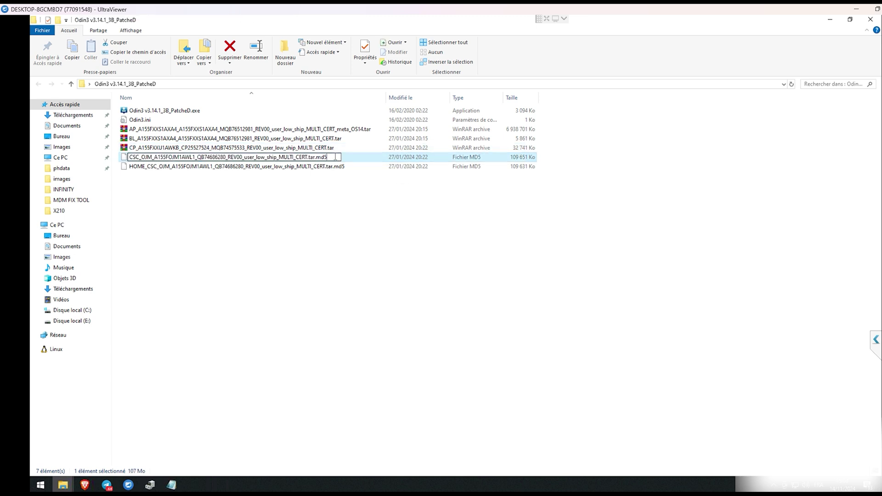
pyautogui.press('BackSpace')
pyautogui.press('BackSpace')
pyautogui.press('BackSpace')
pyautogui.press('BackSpace')
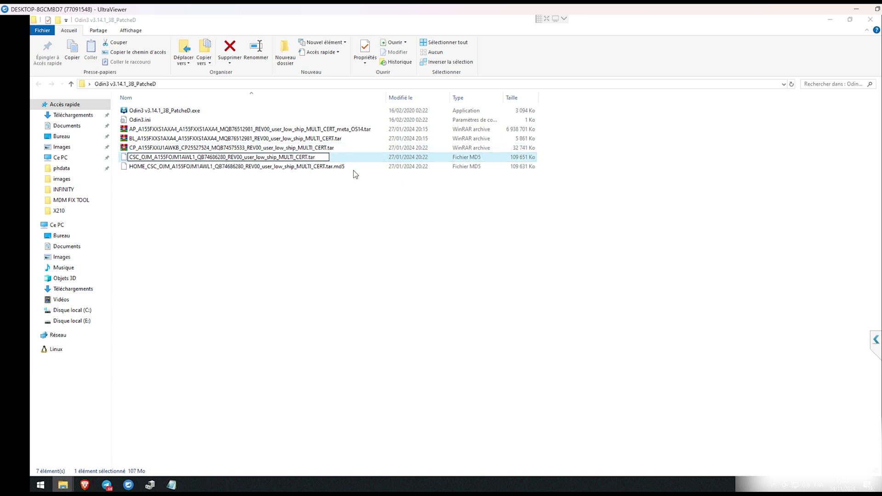
pyautogui.press('Return')
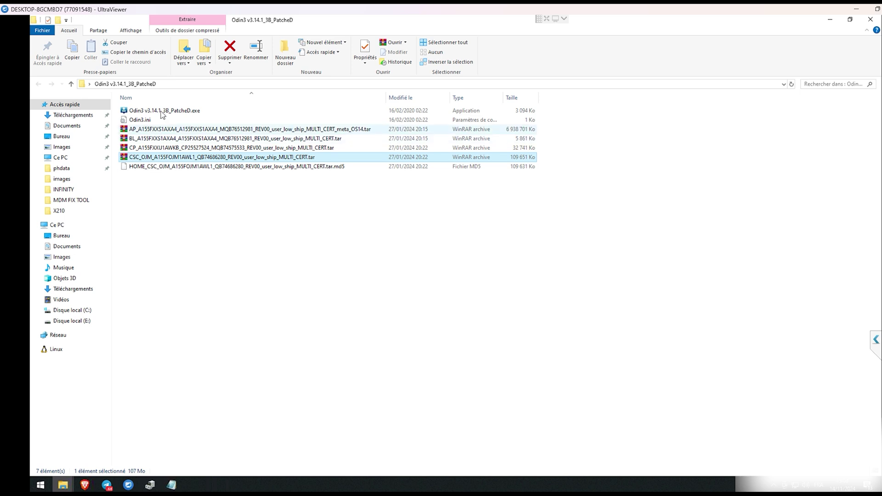
# Launch the patched Odin, accept its warning, and load the BL .tar from the desktop's Odin3 v3.14.1_3B_PatcheD folder into the BL slot.
pyautogui.doubleClick(165, 112)
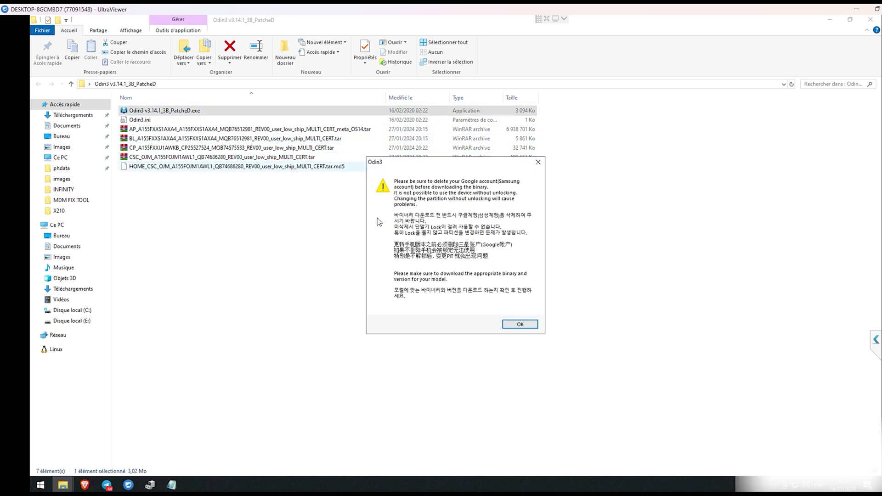
pyautogui.click(521, 324)
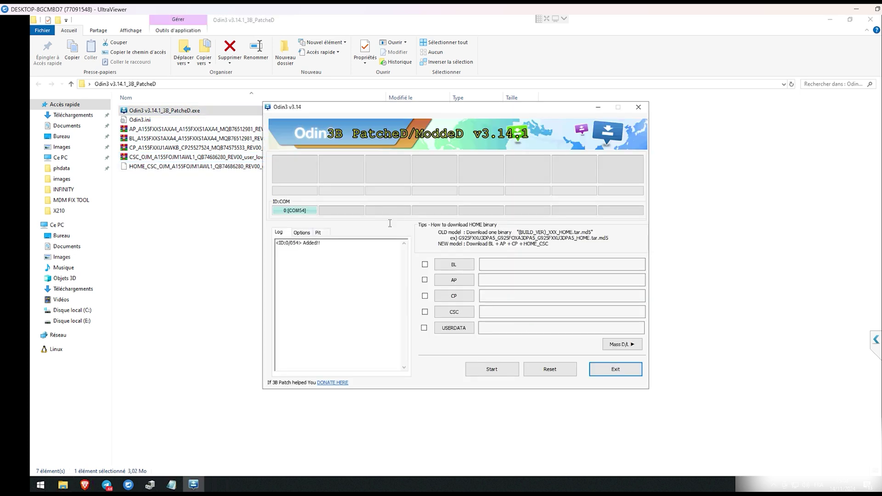
pyautogui.click(442, 269)
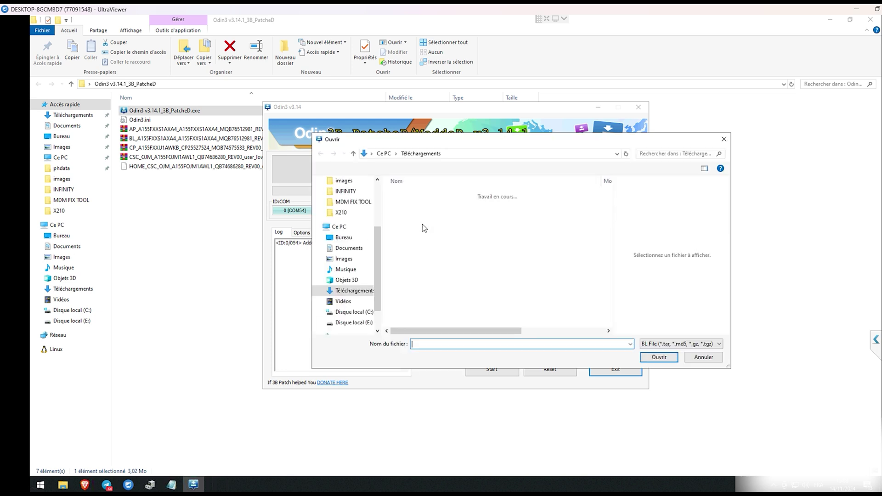
pyautogui.click(342, 238)
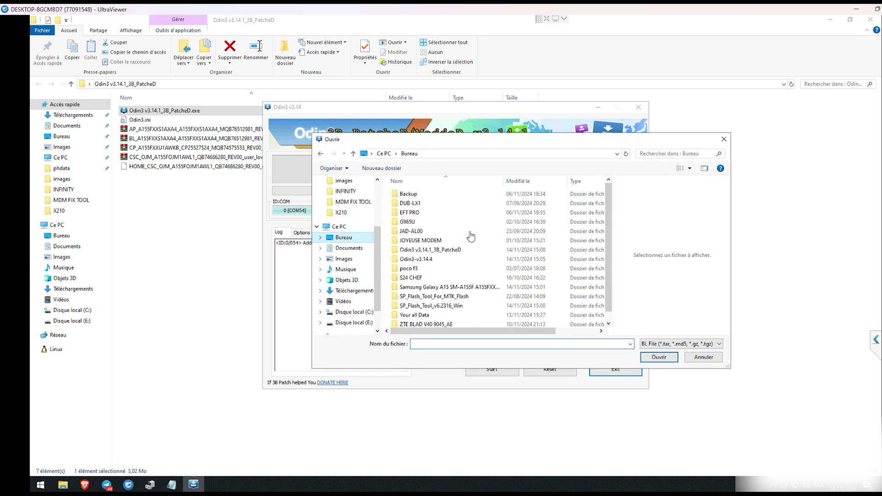
pyautogui.click(432, 288)
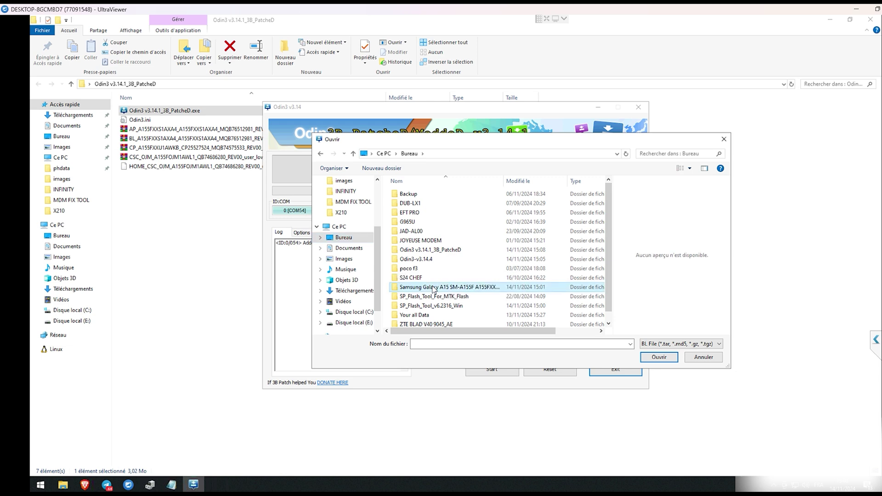
pyautogui.doubleClick(434, 251)
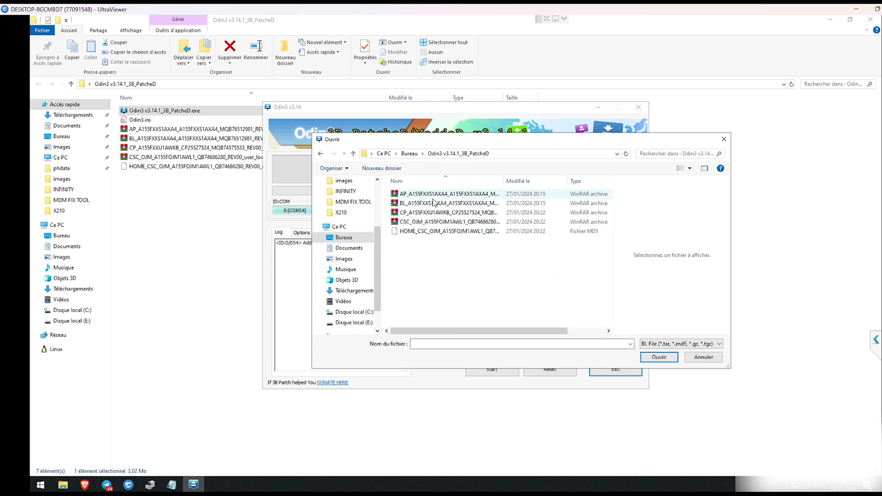
pyautogui.doubleClick(434, 203)
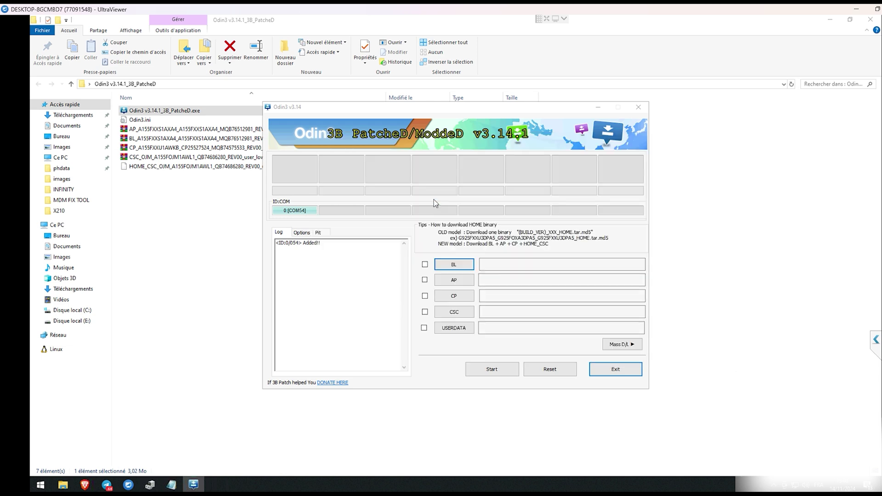
# Load the AP, CP and CSC .tar files from the same folder into their matching Odin slots, leaving out HOME_CSC.
pyautogui.click(457, 281)
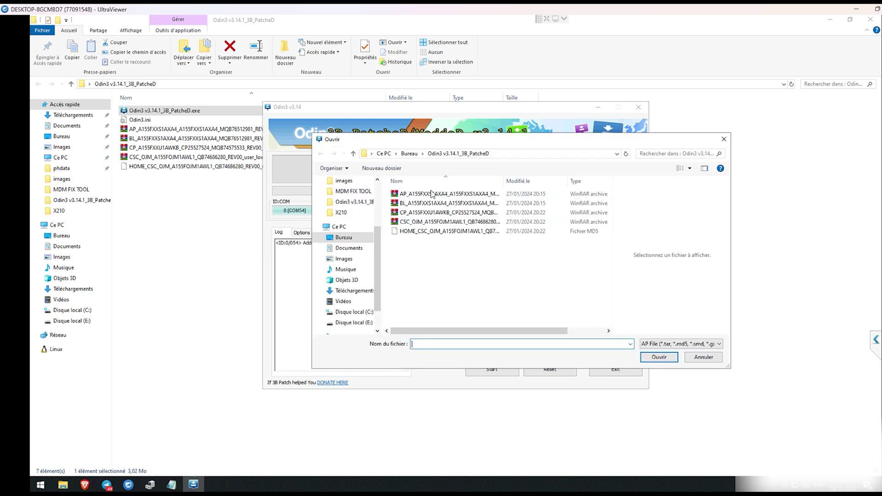
pyautogui.doubleClick(432, 193)
pyautogui.click(460, 296)
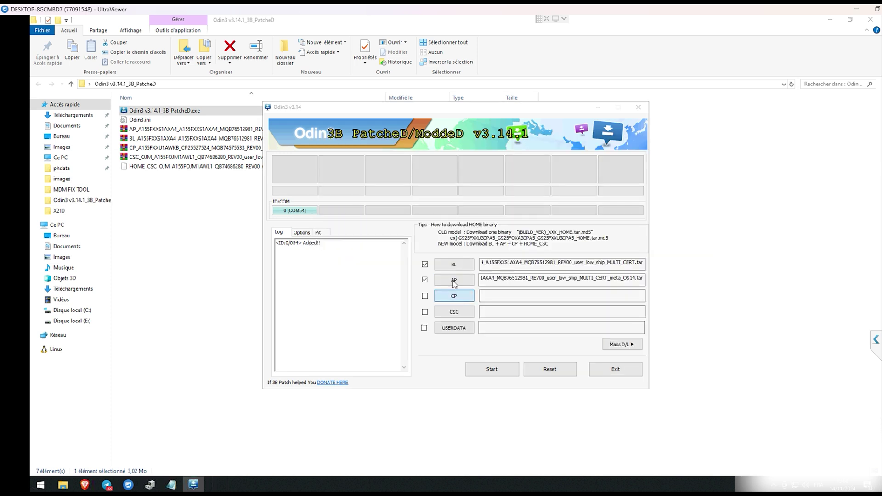
pyautogui.doubleClick(428, 213)
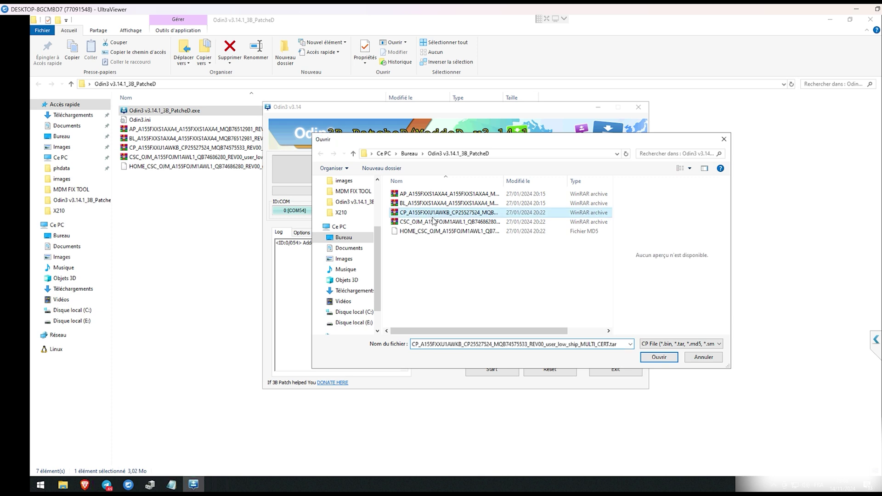
pyautogui.click(454, 312)
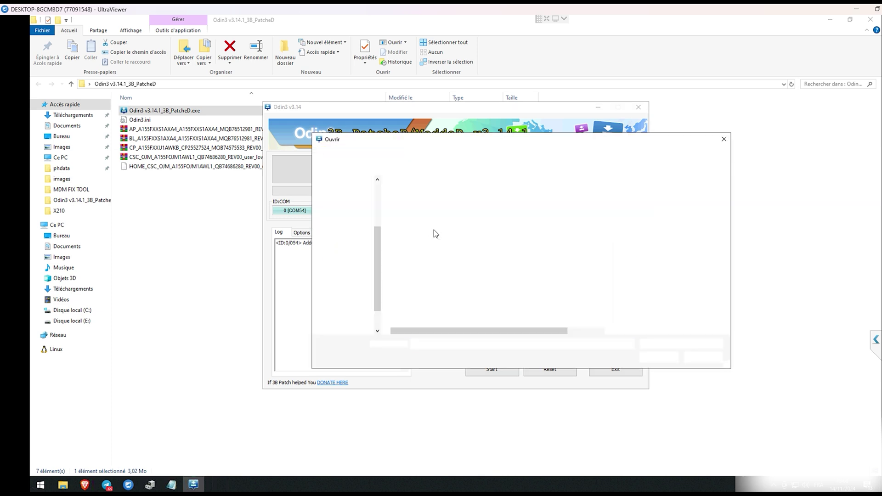
pyautogui.click(423, 224)
pyautogui.doubleClick(424, 224)
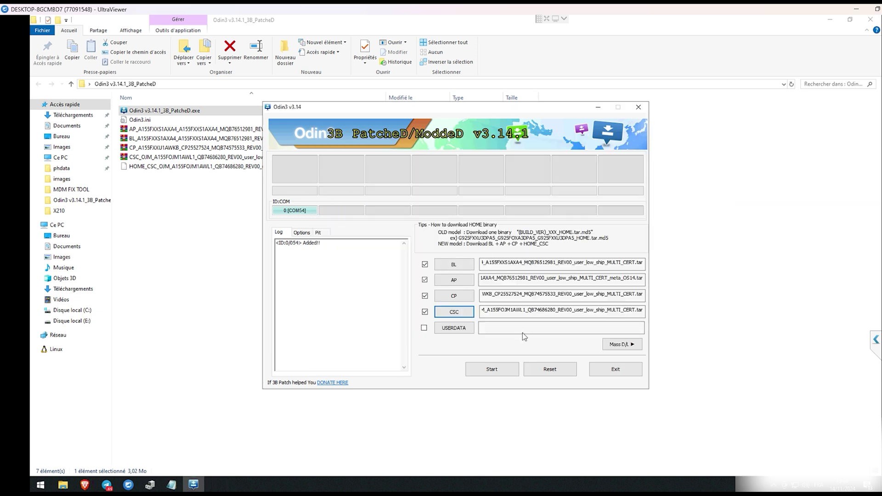
# Start flashing the four loaded firmware files and move the Odin window clear of the folder's file list.
pyautogui.click(491, 370)
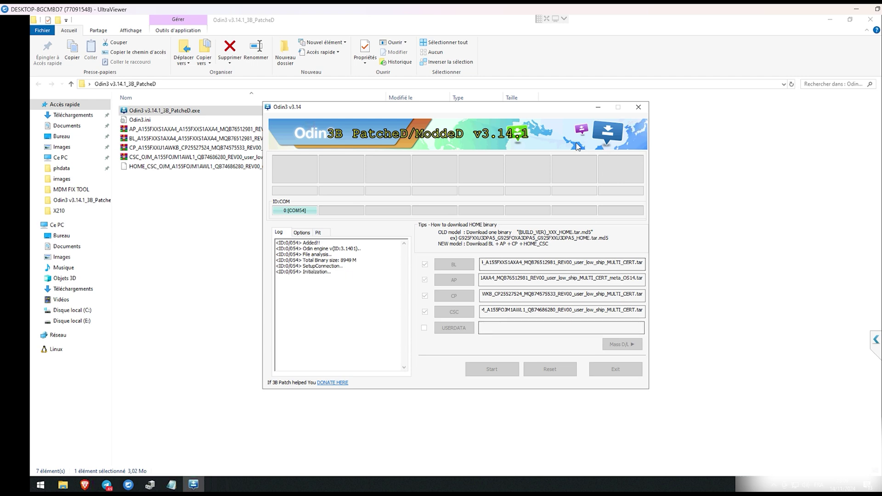
pyautogui.moveTo(552, 141); pyautogui.dragTo(558, 184)
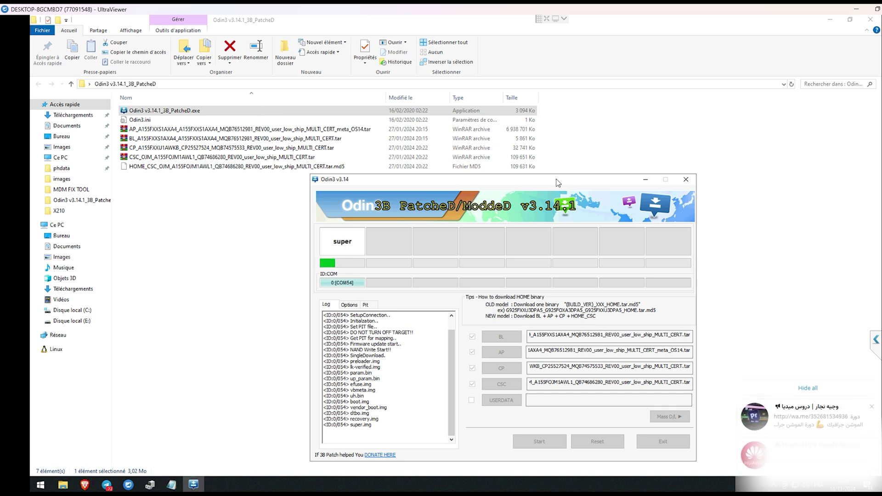
pyautogui.moveTo(868, 382)
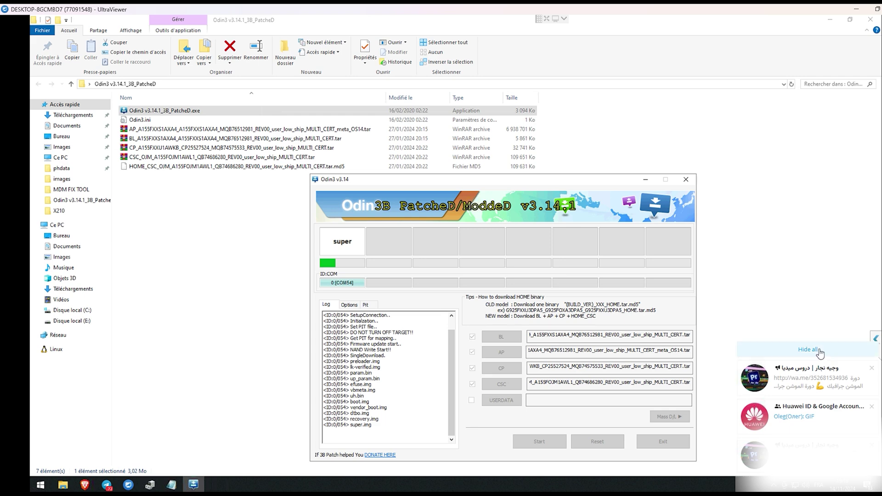
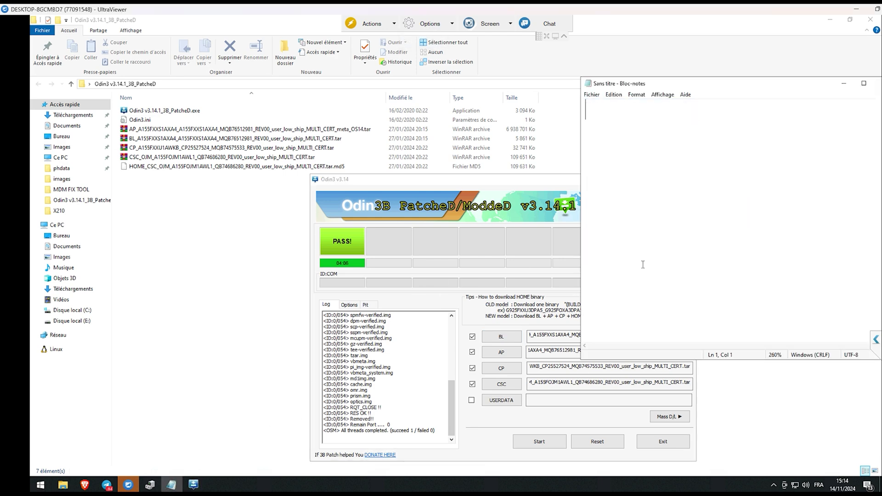
# Write the message "Complete on Phone send image" in the blank Notepad document for the remote customer.
pyautogui.write('Completen')
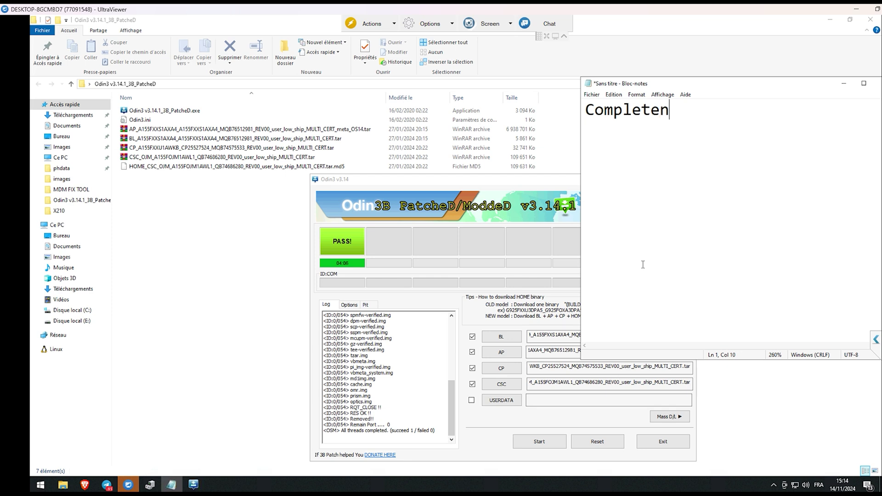
pyautogui.press('BackSpace')
pyautogui.write('on Phone s')
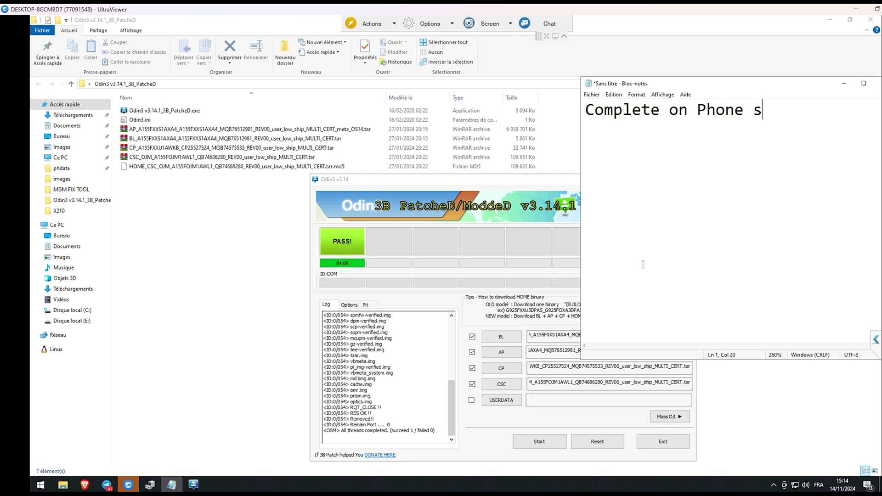
pyautogui.write('end image')
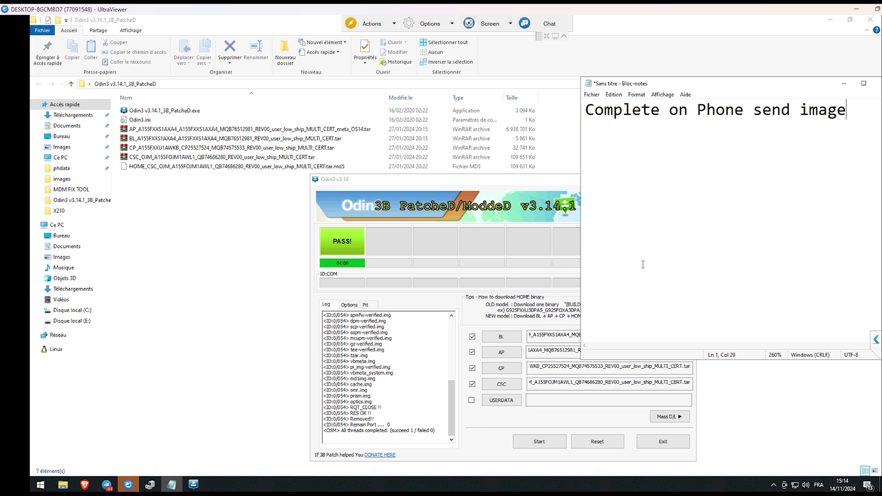
# Add "dont remove cable from pc" to the note, a few lines below the first message.
pyautogui.press('Return')
pyautogui.press('Return')
pyautogui.press('Return')
pyautogui.write('dont re')
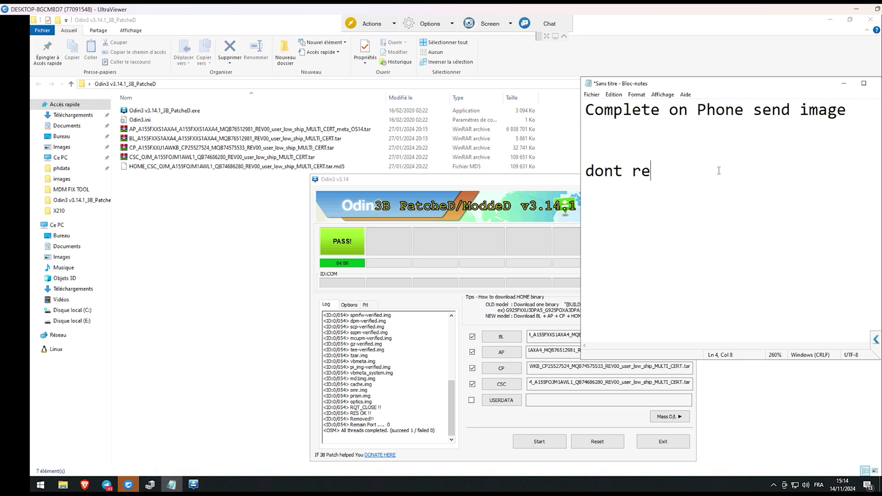
pyautogui.write('move cable from ')
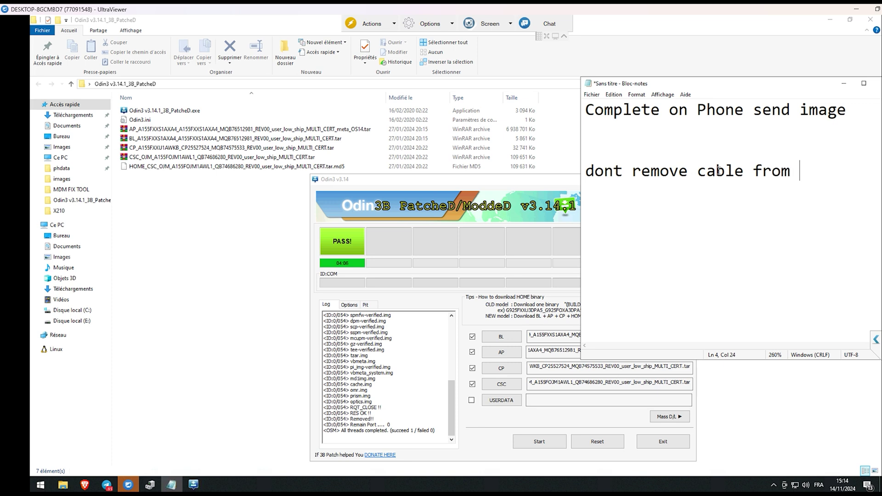
pyautogui.write('pcz')
pyautogui.press('BackSpace')
pyautogui.press('Return')
pyautogui.press('Return')
# Show Ce PC in the file explorer, then bring Odin back in front and move it away from Device Manager and the drive list.
pyautogui.click(72, 227)
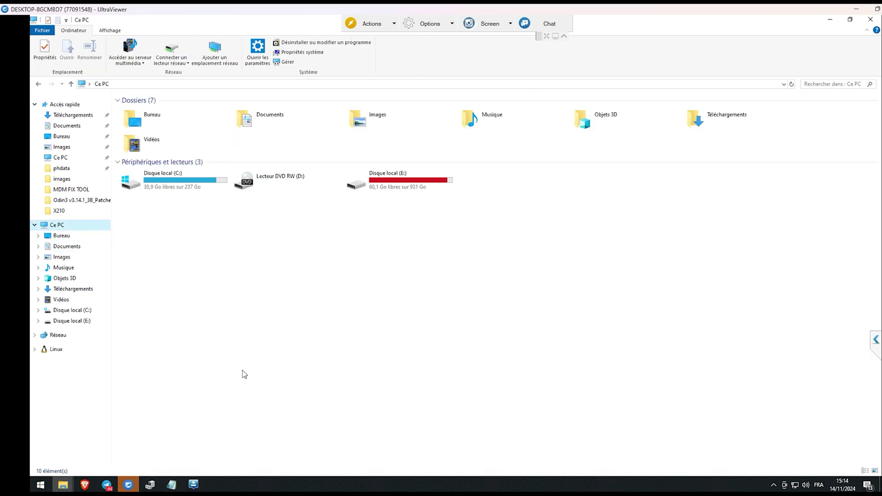
pyautogui.click(193, 485)
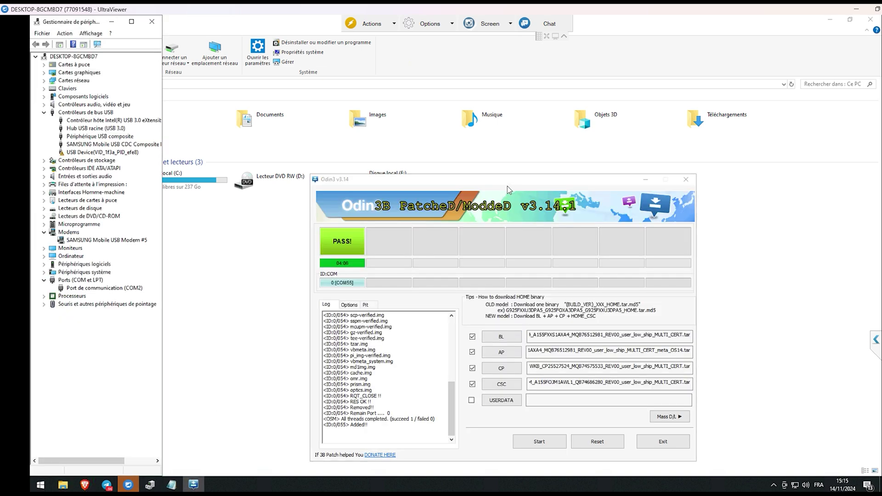
pyautogui.moveTo(564, 183); pyautogui.dragTo(618, 175)
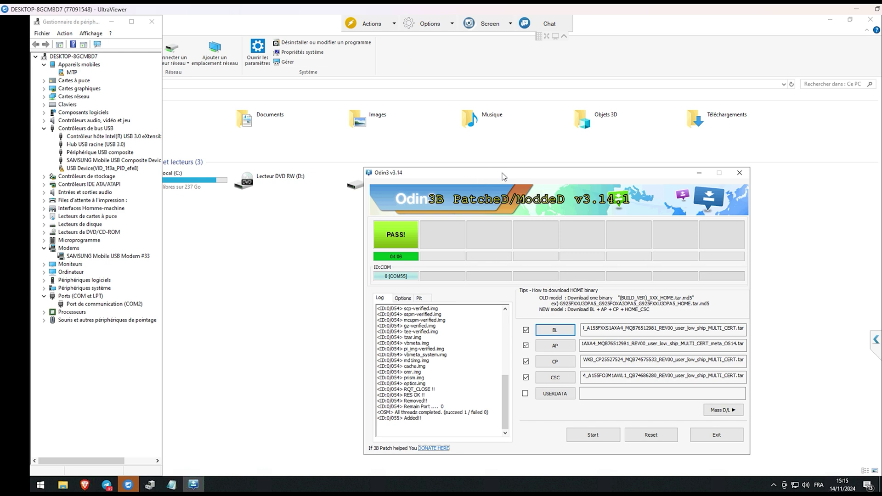
pyautogui.moveTo(504, 177); pyautogui.dragTo(560, 170)
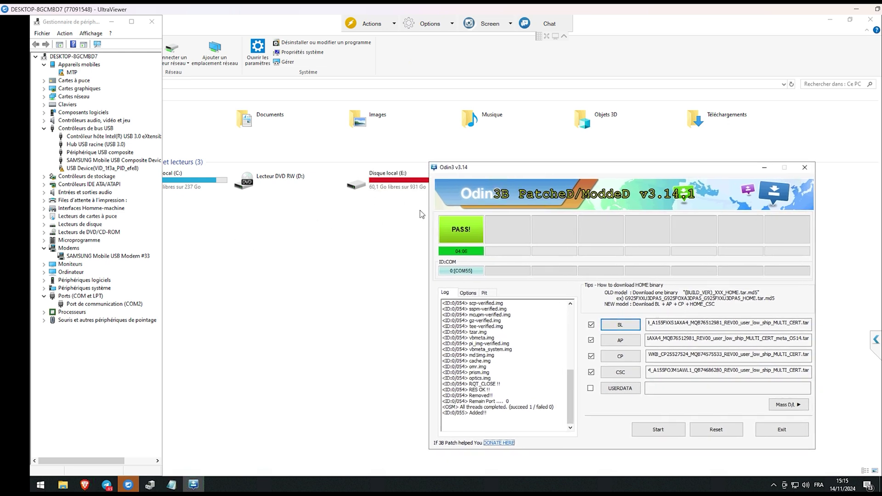
# Update the MTP device's driver manually from the list of available drivers, installing the last Périphérique USB MTP entry, and close the wizard.
pyautogui.click(73, 74)
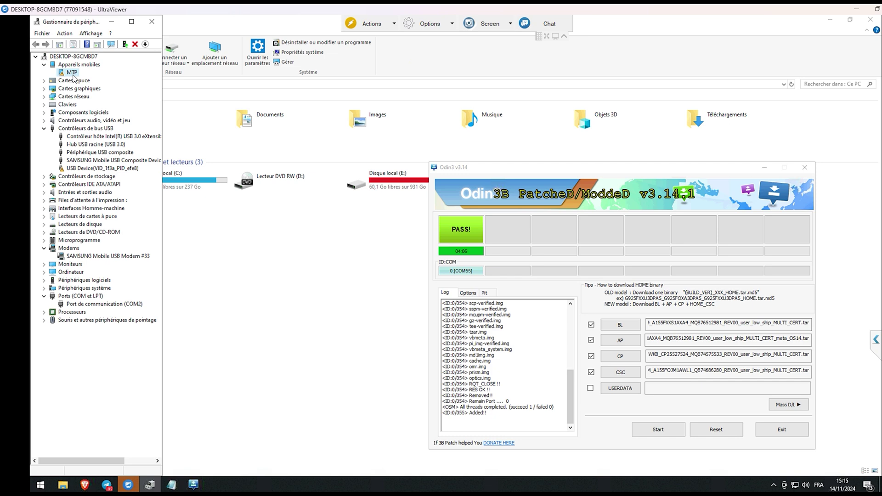
pyautogui.rightClick(72, 76)
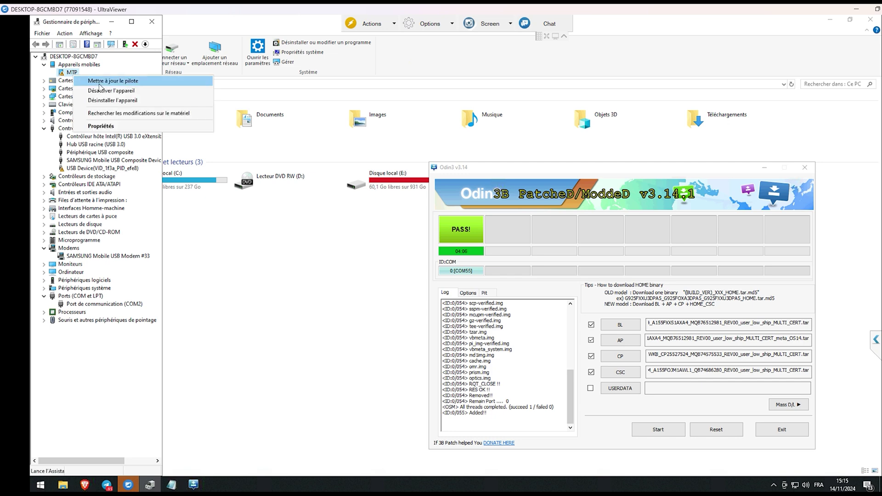
pyautogui.click(101, 83)
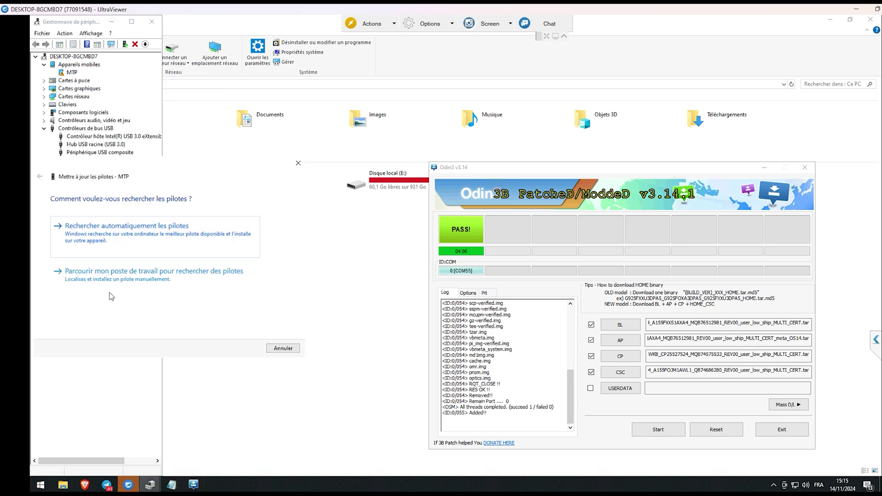
pyautogui.click(111, 271)
pyautogui.click(96, 289)
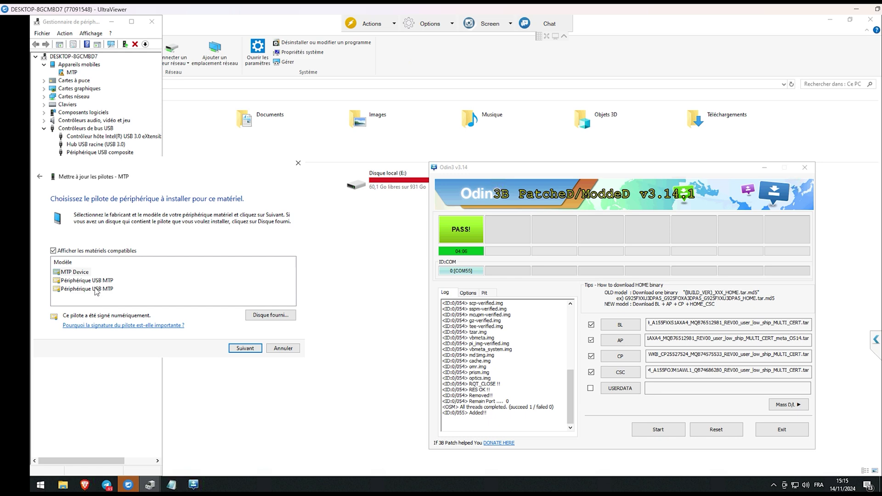
pyautogui.doubleClick(97, 289)
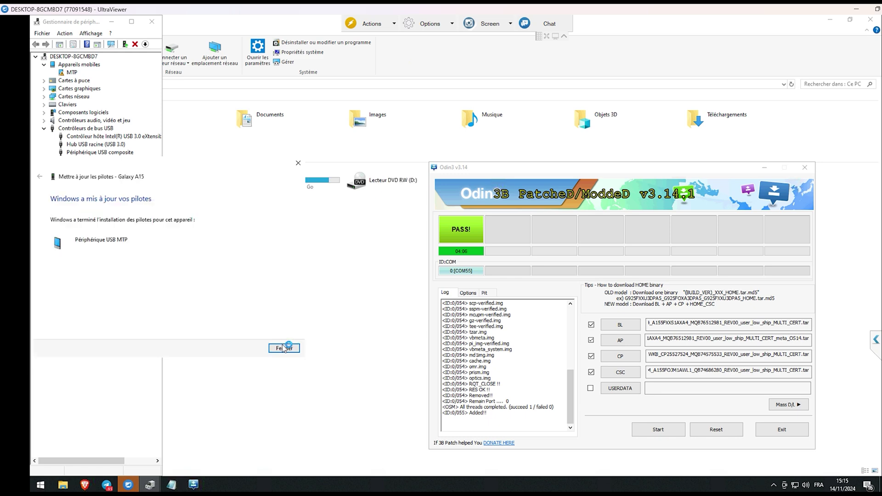
pyautogui.click(284, 348)
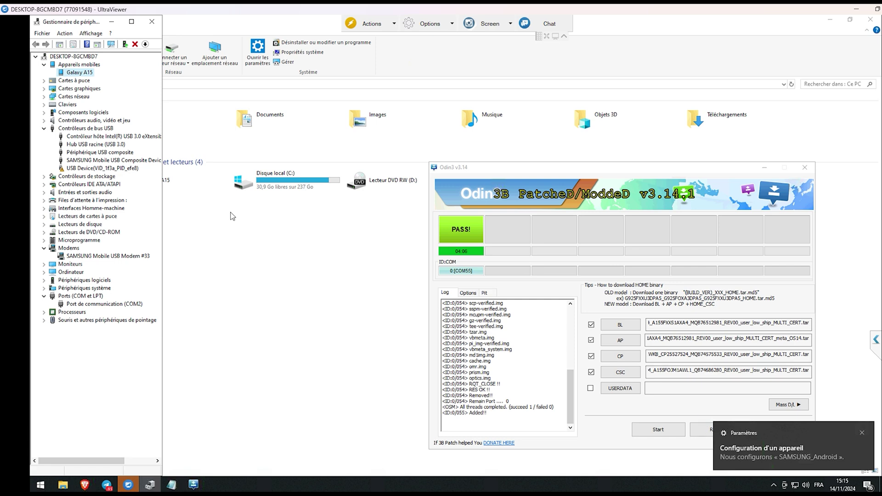
# Check the model name and firmware version in the properties of the connected Galaxy A15, then close them.
pyautogui.click(183, 182)
pyautogui.rightClick(184, 181)
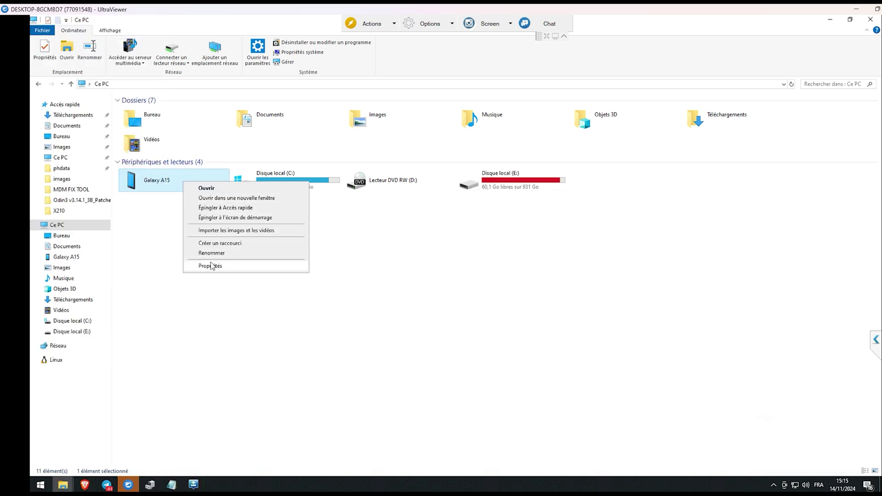
pyautogui.click(212, 265)
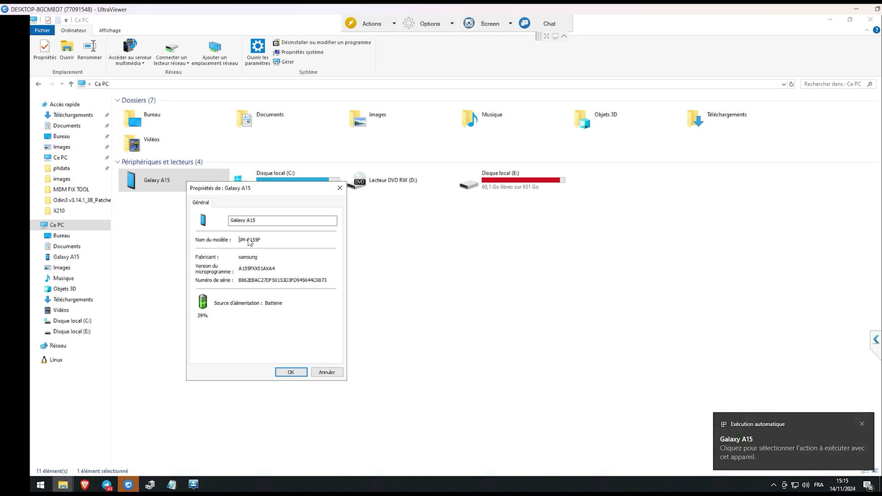
pyautogui.doubleClick(258, 270)
pyautogui.click(290, 373)
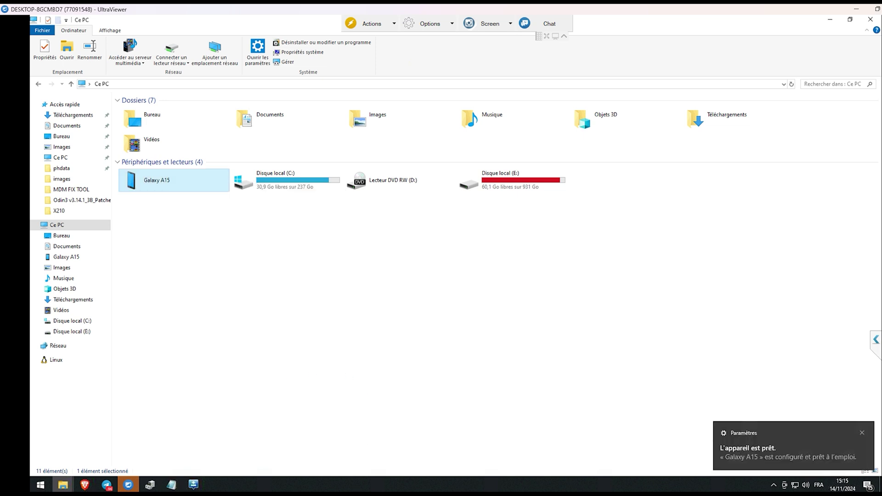